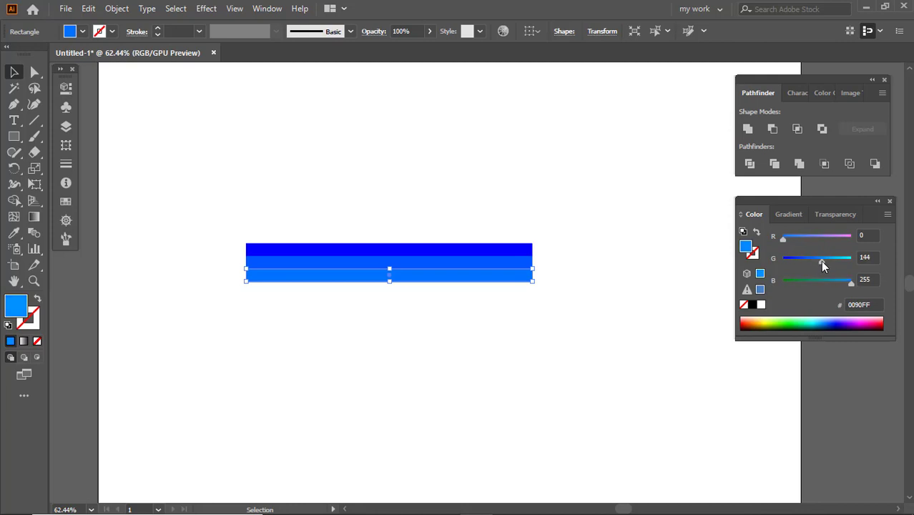
Draw an open four-point bracket-shaped path with the Pen tool across the three stripes near their left end, with no fill and a 0090FF stroke.
{"action": "left_click", "coordinate": [494, 208]}
{"action": "scroll", "coordinate": [384, 272], "scroll_direction": "up", "scroll_amount": 3}
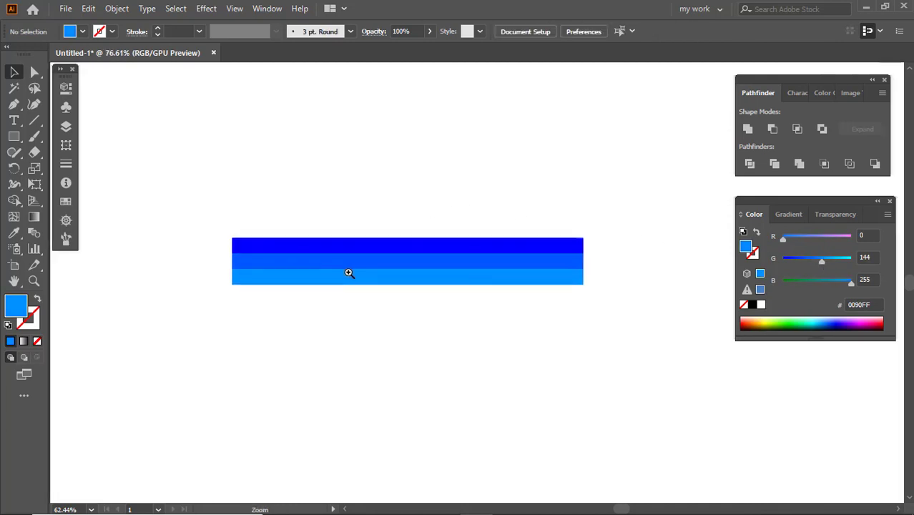
{"action": "left_click", "coordinate": [38, 300]}
{"action": "left_click", "coordinate": [33, 314]}
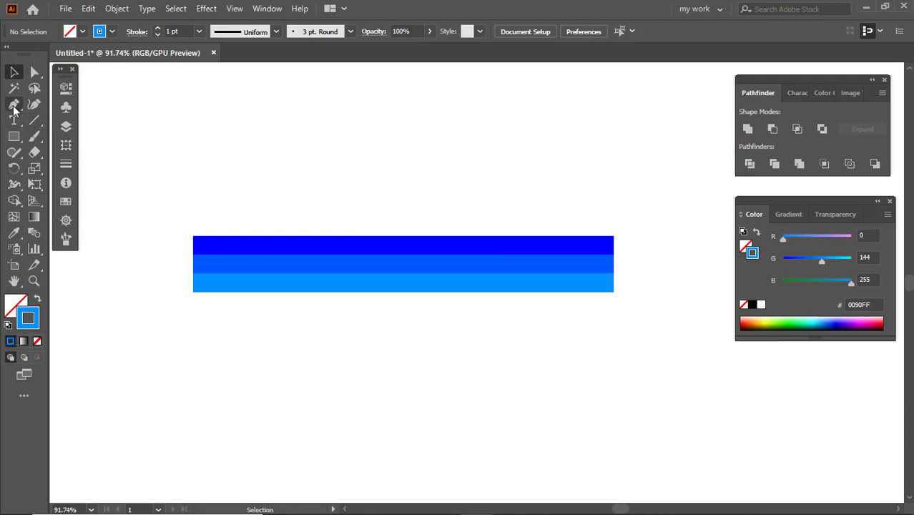
{"action": "left_click", "coordinate": [14, 105]}
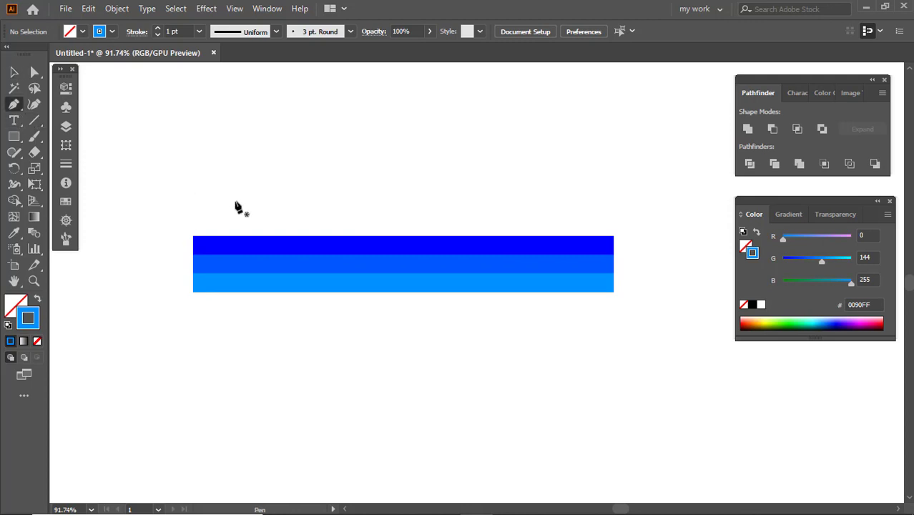
{"action": "left_click", "coordinate": [297, 231]}
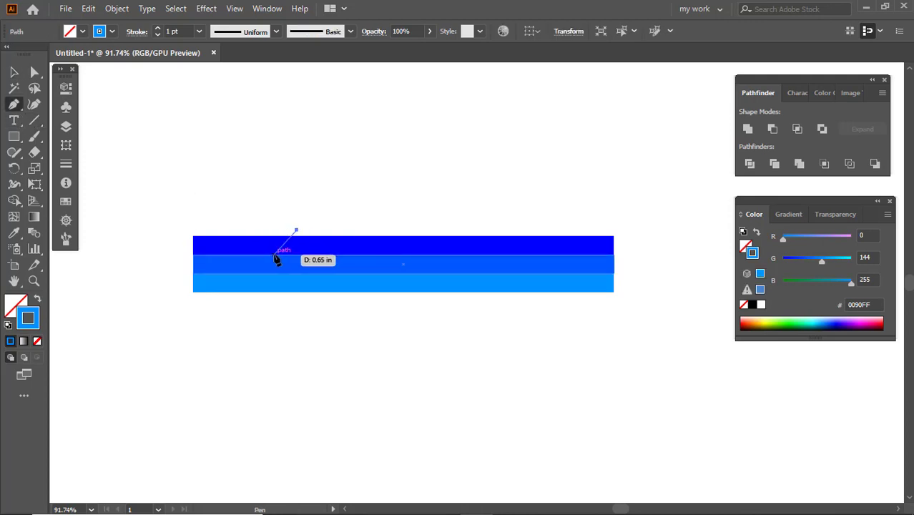
{"action": "left_click", "coordinate": [278, 254]}
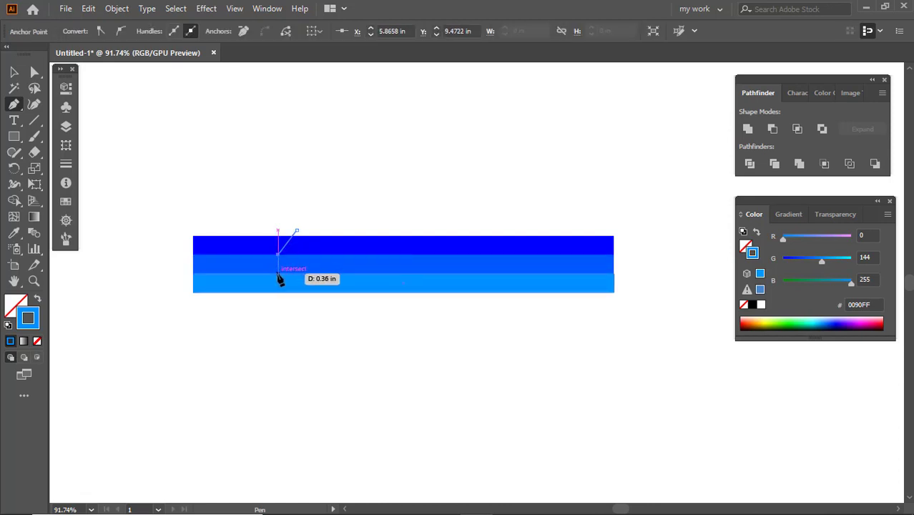
{"action": "left_click", "coordinate": [279, 274]}
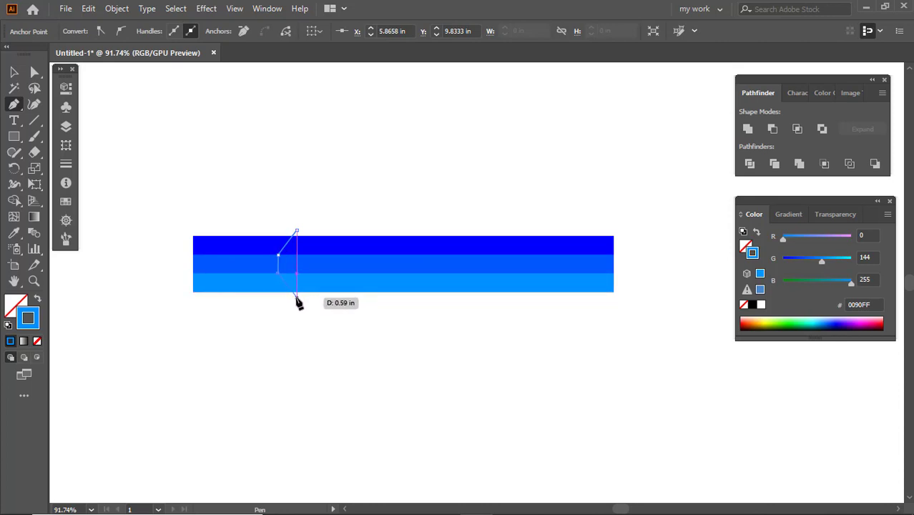
{"action": "left_click", "coordinate": [296, 297]}
{"action": "left_click", "coordinate": [13, 71]}
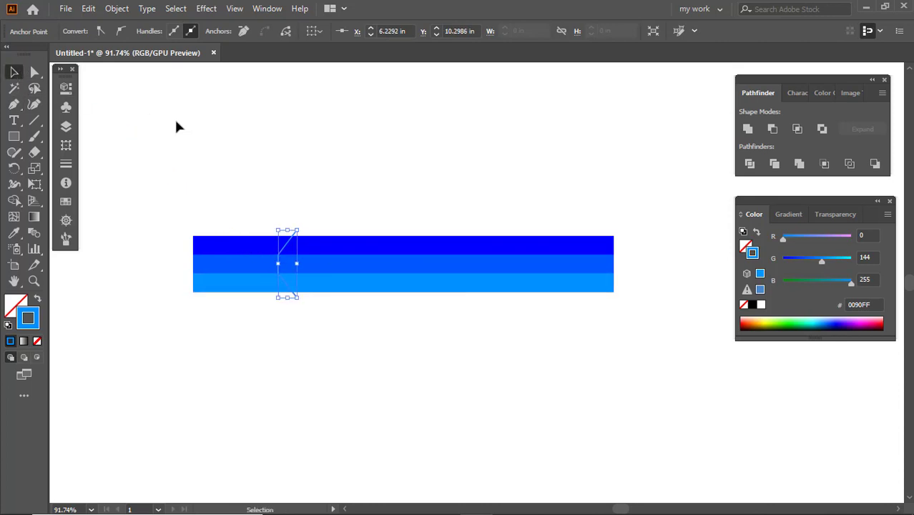
{"action": "left_click", "coordinate": [177, 126]}
Remove the bracket path's stroke and place a copy of the path a short distance to its right.
{"action": "scroll", "coordinate": [294, 254], "scroll_direction": "up", "scroll_amount": 3}
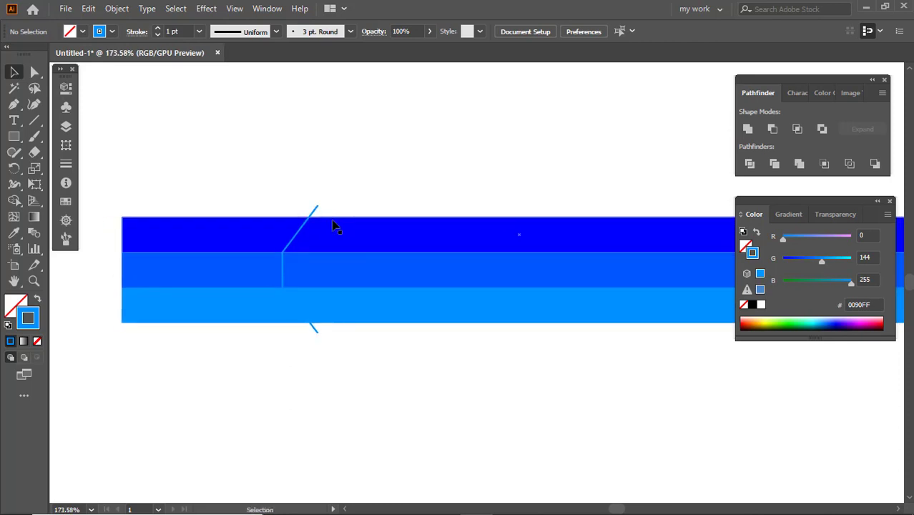
{"action": "left_click", "coordinate": [316, 206]}
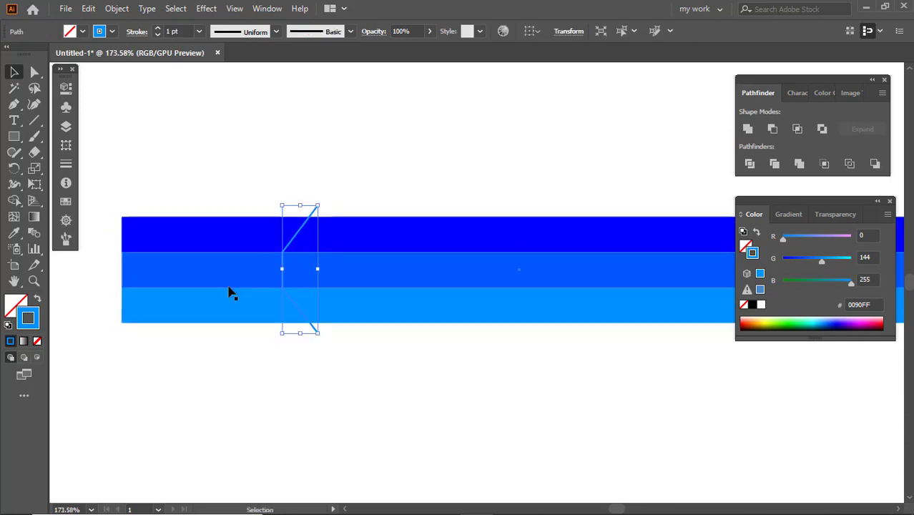
{"action": "left_click", "coordinate": [39, 342]}
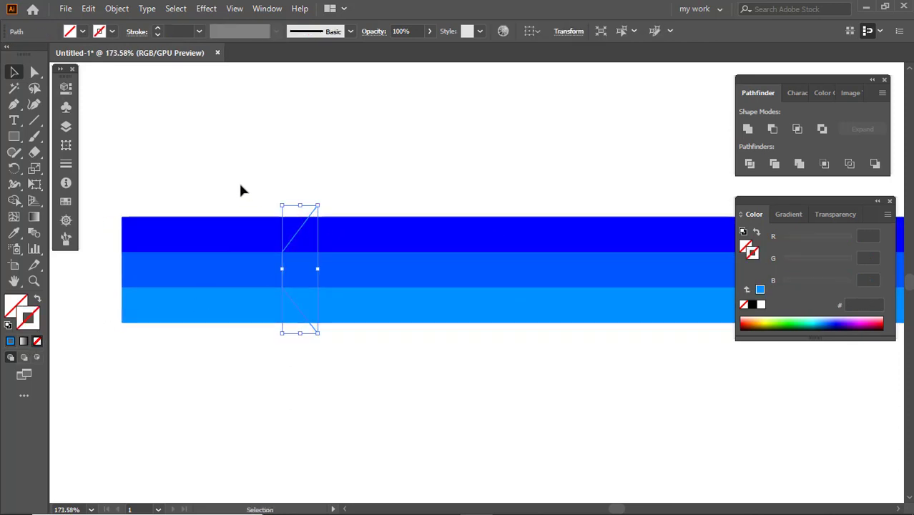
{"action": "left_click", "coordinate": [334, 188]}
{"action": "left_click_drag", "start_coordinate": [313, 211], "coordinate": [333, 209]}
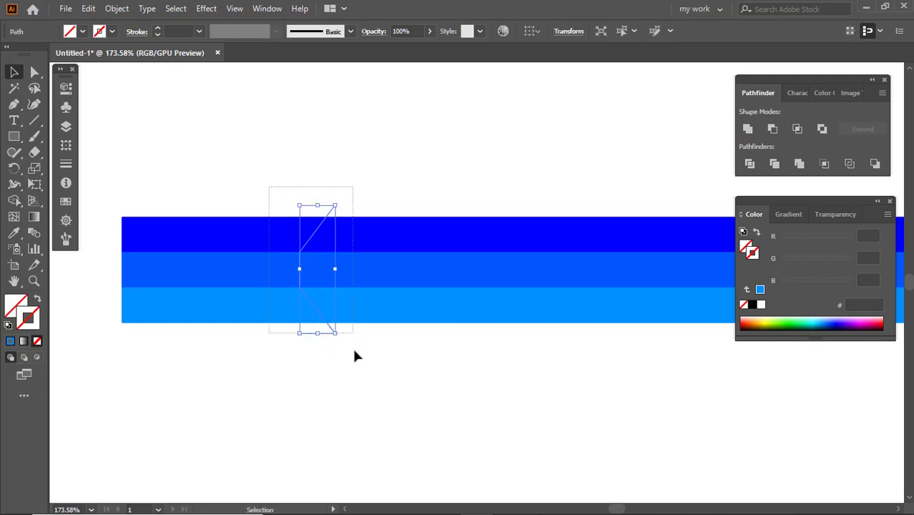
Divide all the stripes along the two bracket paths with Pathfinder and ungroup the resulting pieces.
{"action": "key", "text": "ctrl+a"}
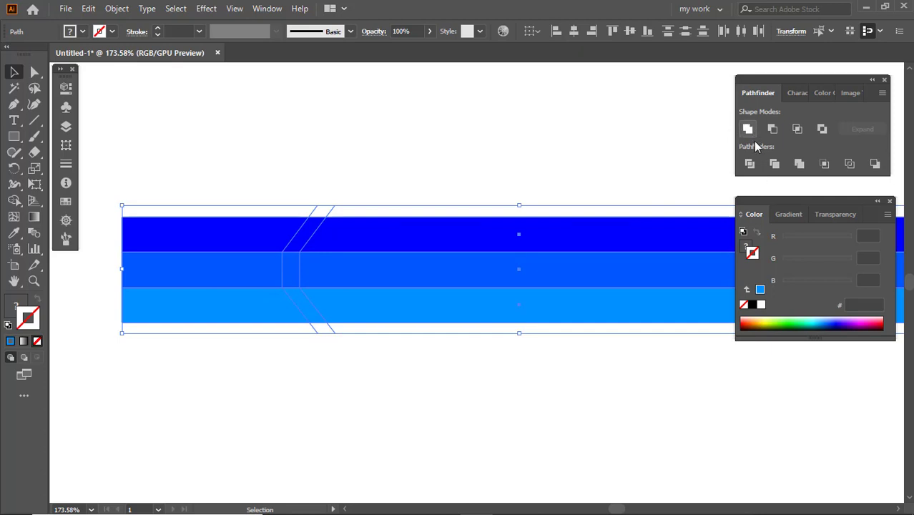
{"action": "left_click", "coordinate": [750, 164]}
{"action": "right_click", "coordinate": [272, 273]}
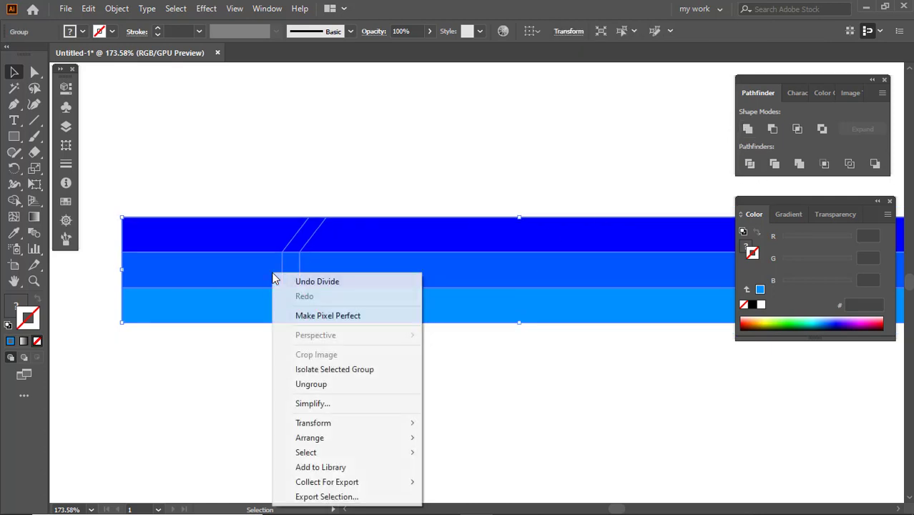
{"action": "left_click", "coordinate": [311, 384]}
{"action": "left_click", "coordinate": [357, 371]}
Fill the slanted piece between the two cuts in the top stripe with dark grey 4C4C4C.
{"action": "left_click", "coordinate": [310, 239]}
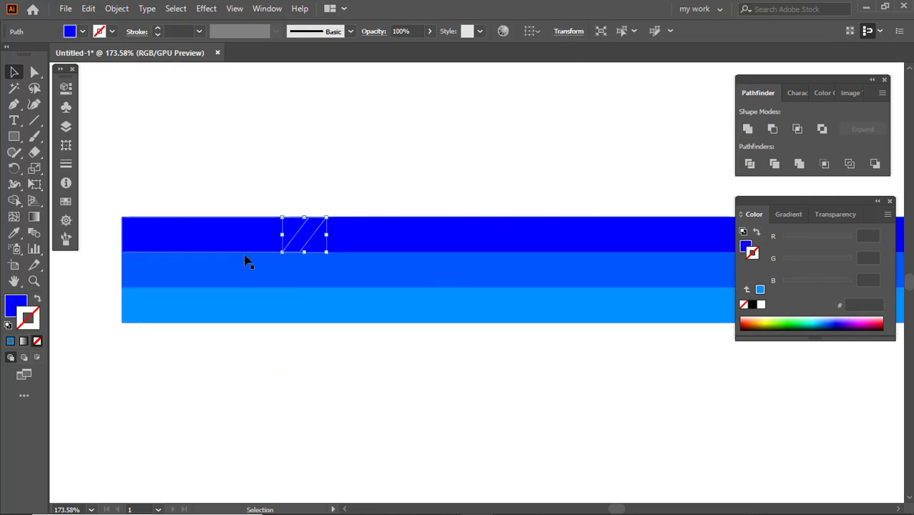
{"action": "double_click", "coordinate": [9, 307]}
{"action": "left_click", "coordinate": [306, 239]}
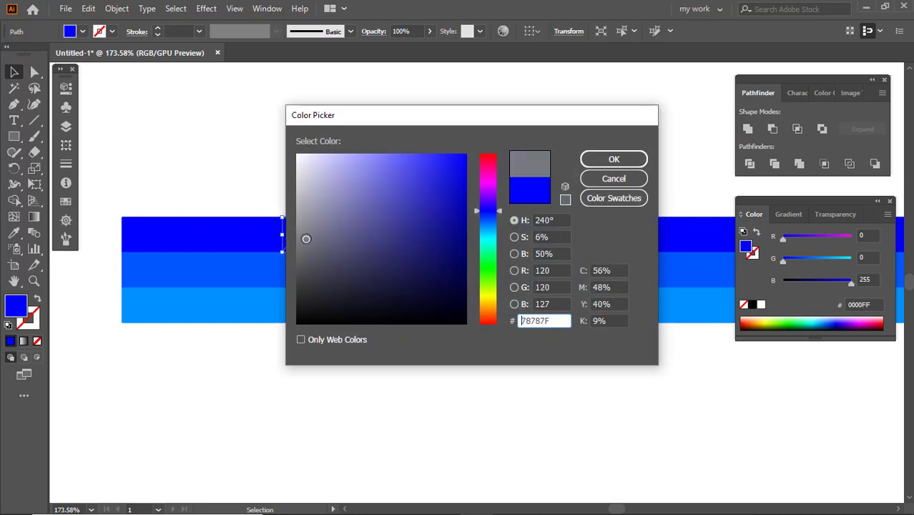
{"action": "left_click", "coordinate": [296, 272]}
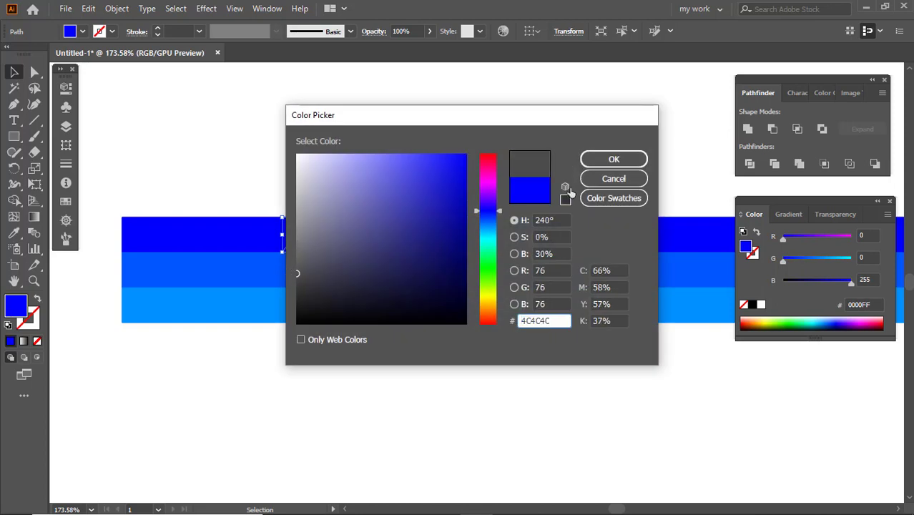
{"action": "left_click", "coordinate": [614, 159]}
{"action": "left_click", "coordinate": [332, 146]}
Fill the piece between the two cuts in the middle stripe with medium grey 939393.
{"action": "left_click", "coordinate": [296, 271]}
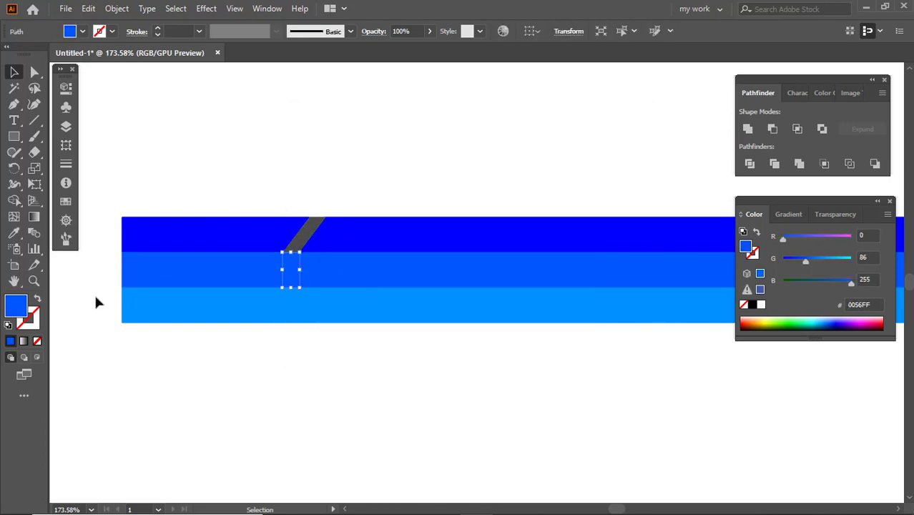
{"action": "double_click", "coordinate": [21, 312]}
{"action": "left_click_drag", "start_coordinate": [330, 213], "coordinate": [296, 226]}
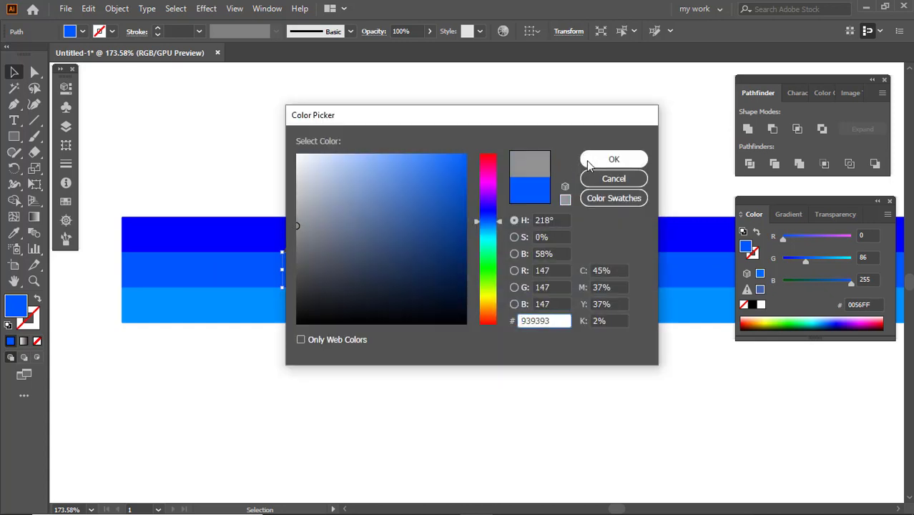
{"action": "left_click", "coordinate": [588, 165]}
Fill the slanted piece between the two cuts in the bottom stripe with light grey D3D3D3.
{"action": "left_click", "coordinate": [294, 302]}
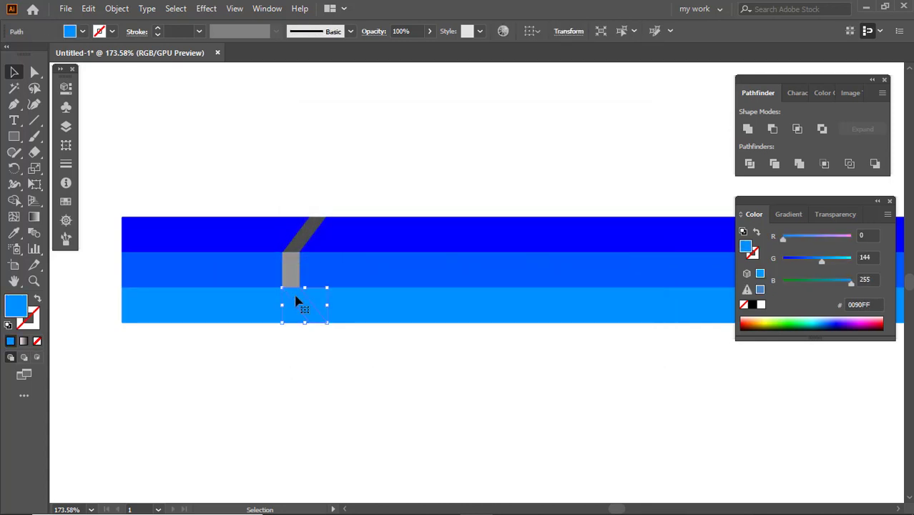
{"action": "double_click", "coordinate": [20, 309]}
{"action": "left_click_drag", "start_coordinate": [408, 187], "coordinate": [294, 177]}
{"action": "left_click", "coordinate": [614, 158]}
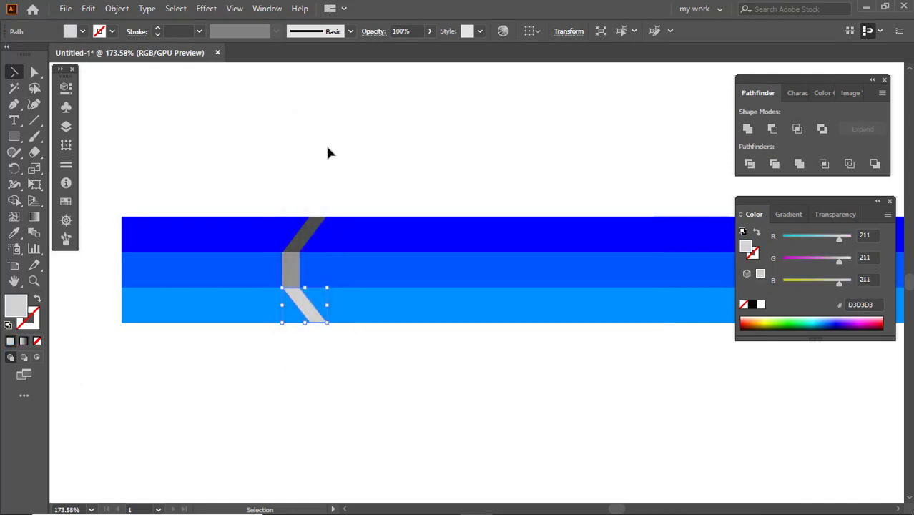
{"action": "left_click", "coordinate": [326, 148]}
Fully round the two outer corners at the left end of the top and bottom stripes.
{"action": "left_click", "coordinate": [413, 230], "text": "ctrl+alt"}
{"action": "left_click_drag", "start_coordinate": [334, 228], "coordinate": [320, 228]}
{"action": "left_click_drag", "start_coordinate": [422, 186], "coordinate": [364, 188]}
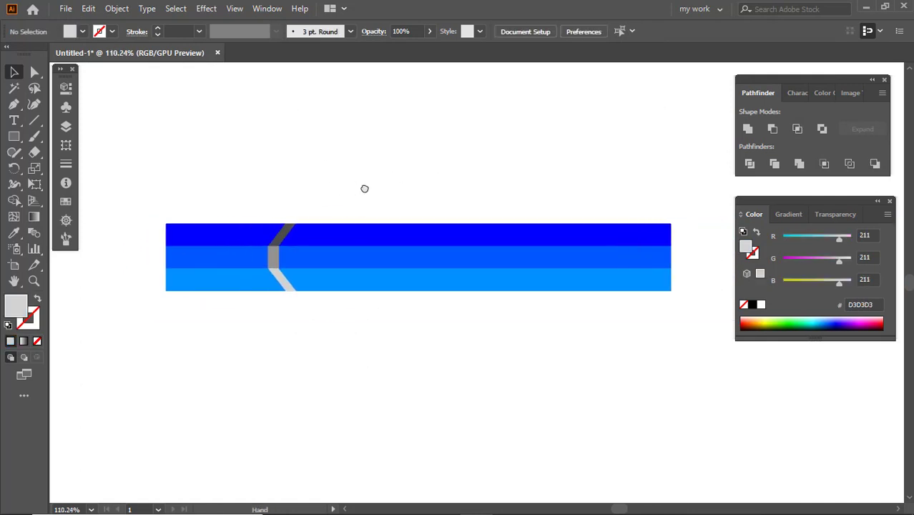
{"action": "left_click_drag", "start_coordinate": [151, 240], "coordinate": [183, 243]}
{"action": "left_click_drag", "start_coordinate": [235, 254], "coordinate": [231, 250]}
{"action": "left_click", "coordinate": [34, 72]}
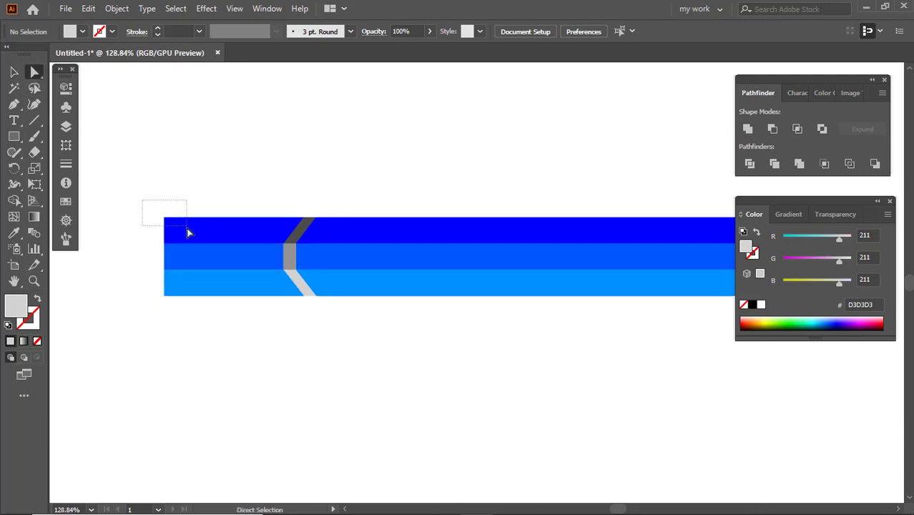
{"action": "left_click_drag", "start_coordinate": [181, 232], "coordinate": [180, 233]}
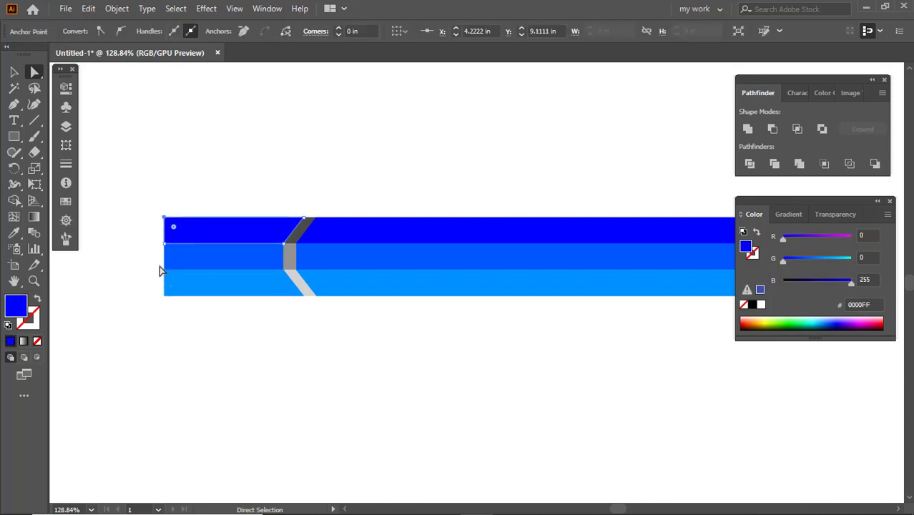
{"action": "left_click_drag", "start_coordinate": [174, 307], "coordinate": [218, 274]}
{"action": "left_click", "coordinate": [149, 187]}
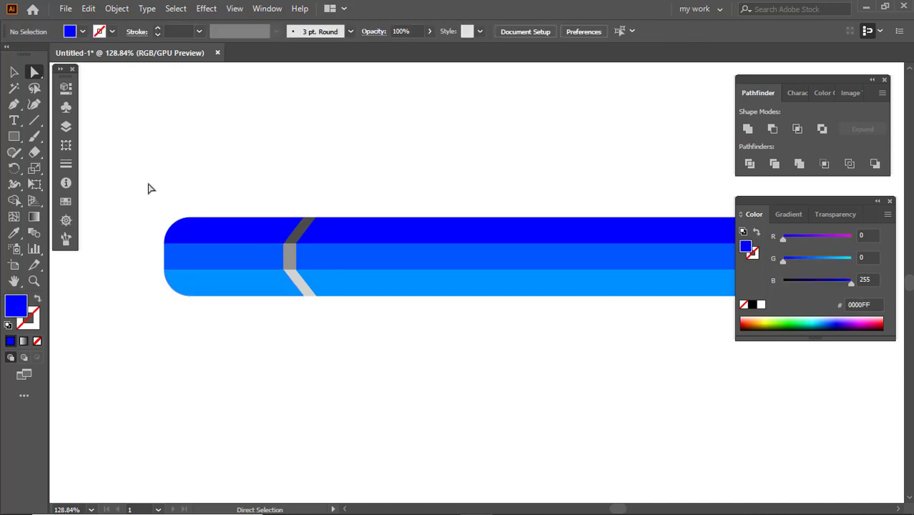
Shorten the rounded left end by moving its anchor points right in three large nudges.
{"action": "left_click_drag", "start_coordinate": [208, 314], "coordinate": [213, 317]}
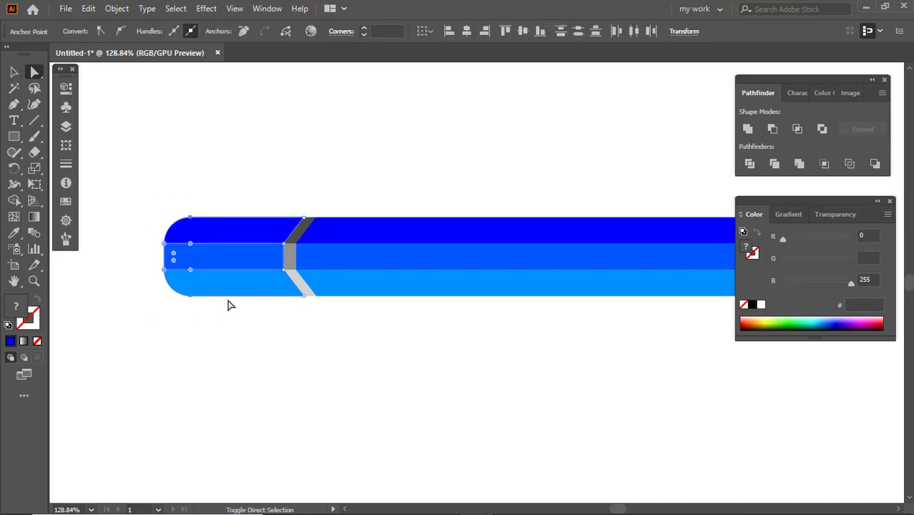
{"action": "key", "text": "shift+Right"}
{"action": "key", "text": "shift+Right"}
{"action": "key", "text": "shift+Right"}
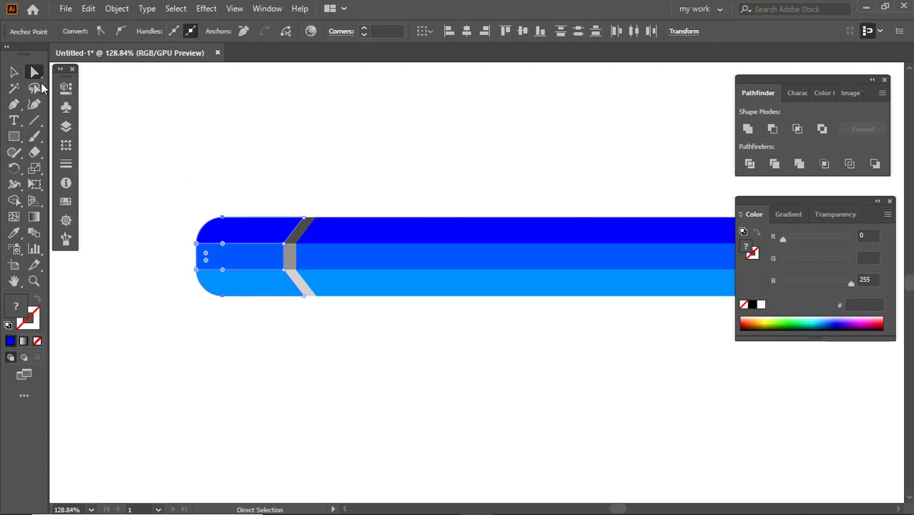
{"action": "left_click", "coordinate": [13, 71]}
{"action": "left_click", "coordinate": [294, 194]}
Round the right-end corners of all three stripes with a 0.18 in corner radius.
{"action": "scroll", "coordinate": [259, 188], "scroll_direction": "down", "scroll_amount": 3}
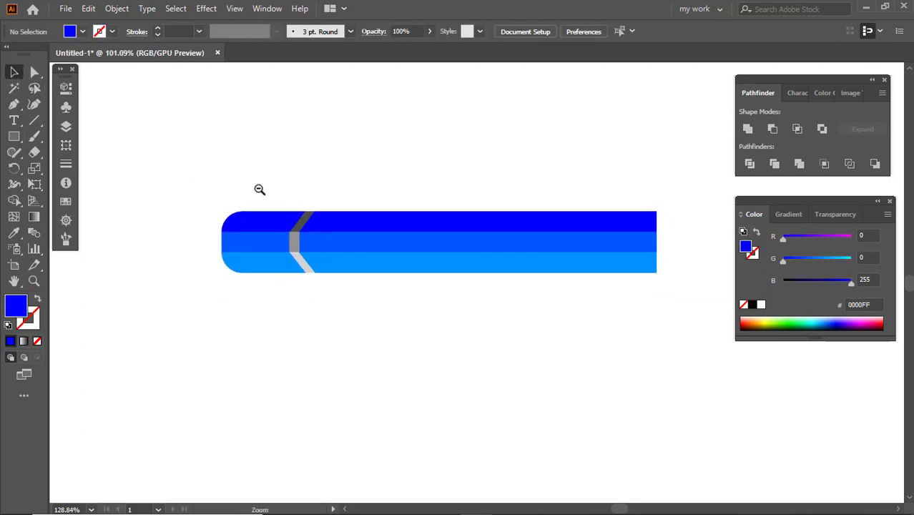
{"action": "left_click_drag", "start_coordinate": [279, 186], "coordinate": [205, 199]}
{"action": "left_click_drag", "start_coordinate": [308, 242], "coordinate": [325, 256]}
{"action": "left_click_drag", "start_coordinate": [403, 234], "coordinate": [350, 232]}
{"action": "left_click", "coordinate": [36, 73]}
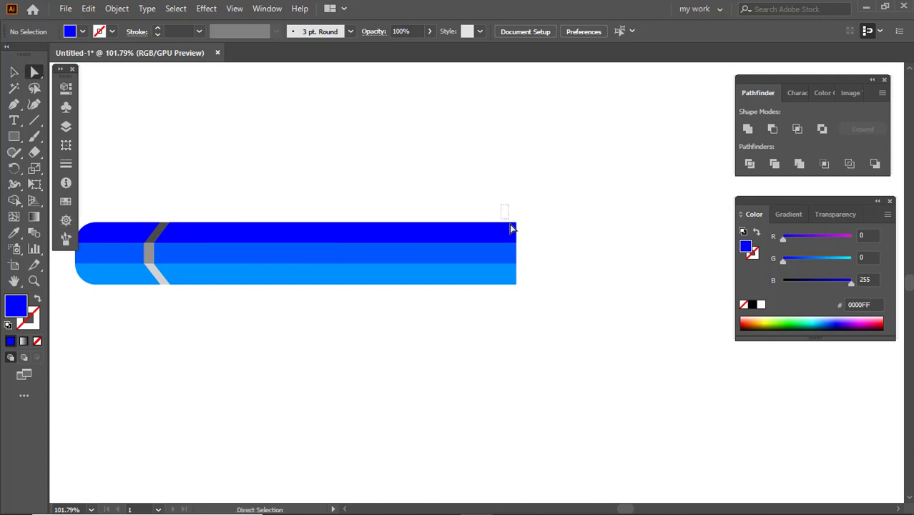
{"action": "left_click_drag", "start_coordinate": [511, 228], "coordinate": [508, 279]}
{"action": "left_click_drag", "start_coordinate": [506, 244], "coordinate": [485, 243]}
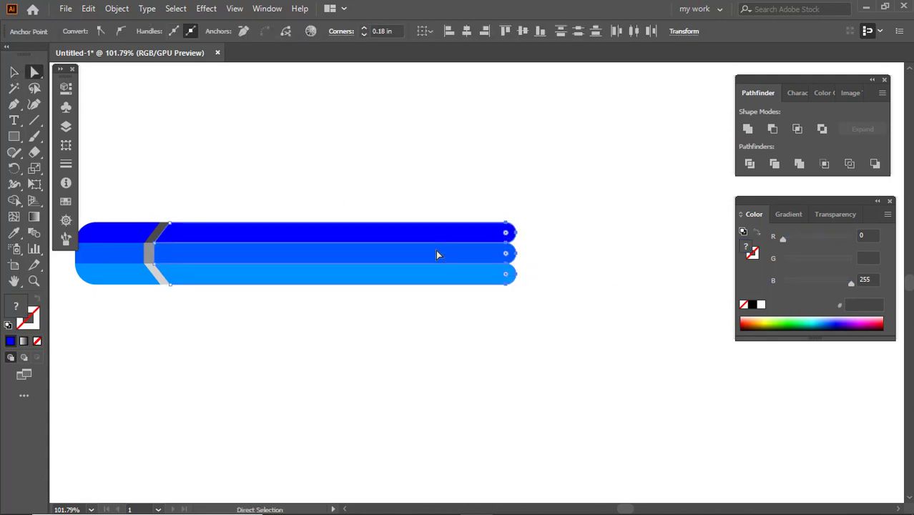
{"action": "left_click", "coordinate": [14, 73]}
{"action": "left_click", "coordinate": [365, 172]}
Draw a 0000FF rectangle over the stripes' rounded right ends, spanning their full combined height and extending beyond them to the right.
{"action": "scroll", "coordinate": [490, 231], "scroll_direction": "down", "scroll_amount": 2}
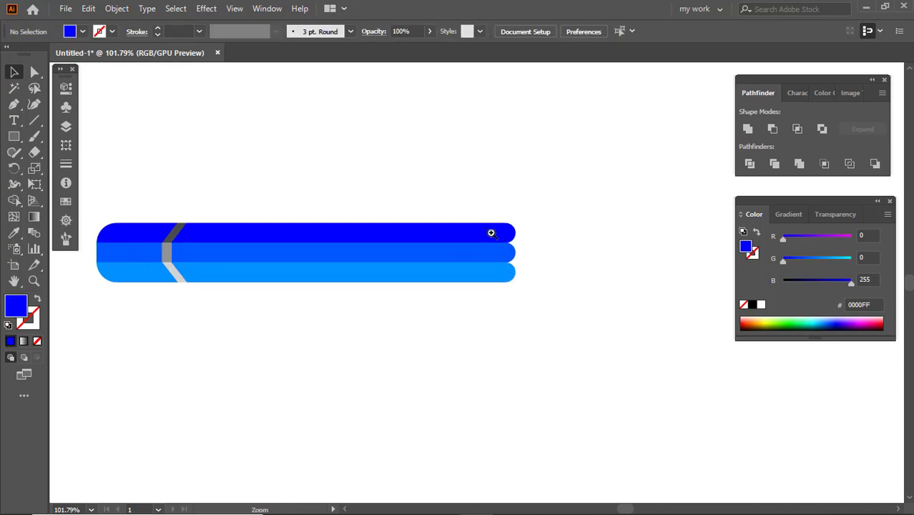
{"action": "left_click_drag", "start_coordinate": [483, 213], "coordinate": [431, 229]}
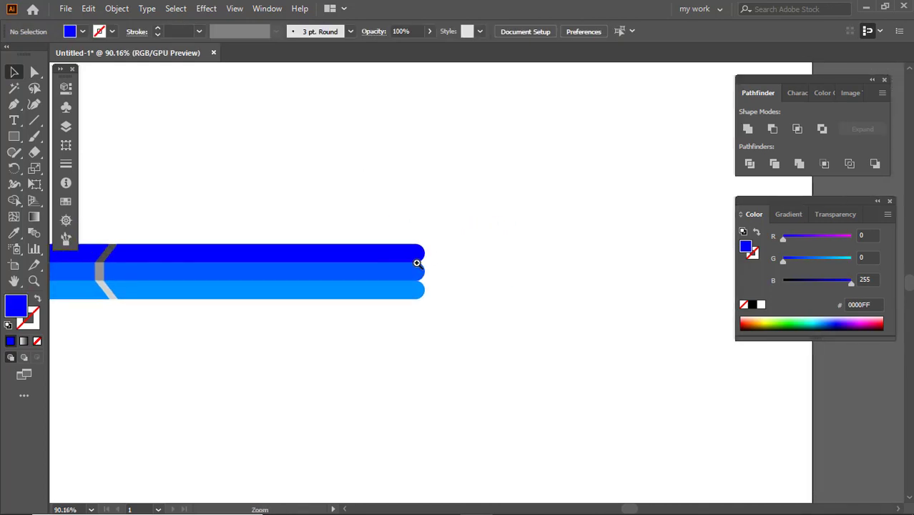
{"action": "left_click_drag", "start_coordinate": [417, 263], "coordinate": [595, 326]}
{"action": "left_click_drag", "start_coordinate": [536, 302], "coordinate": [410, 301]}
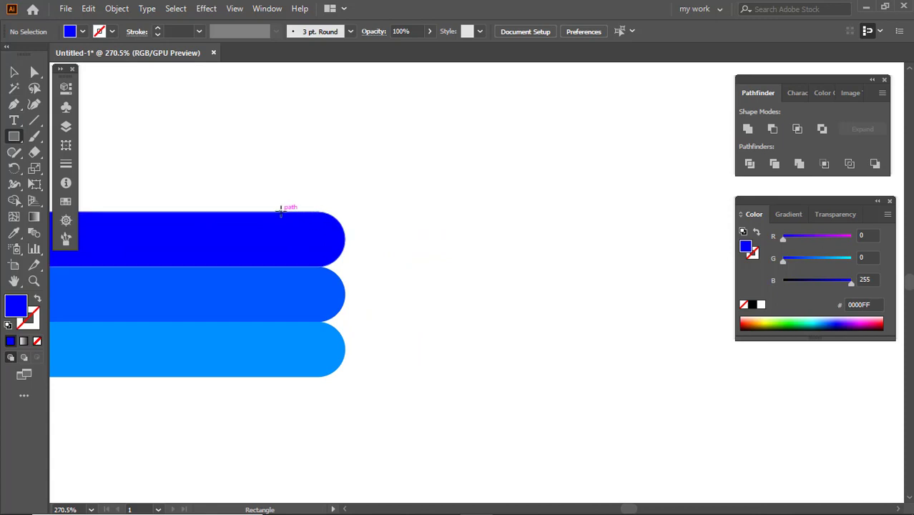
{"action": "mouse_move", "coordinate": [281, 213]}
{"action": "left_mouse_down"}
{"action": "mouse_move", "coordinate": [380, 292]}
{"action": "mouse_move", "coordinate": [420, 377]}
{"action": "mouse_move", "coordinate": [563, 377]}
{"action": "left_mouse_up"}
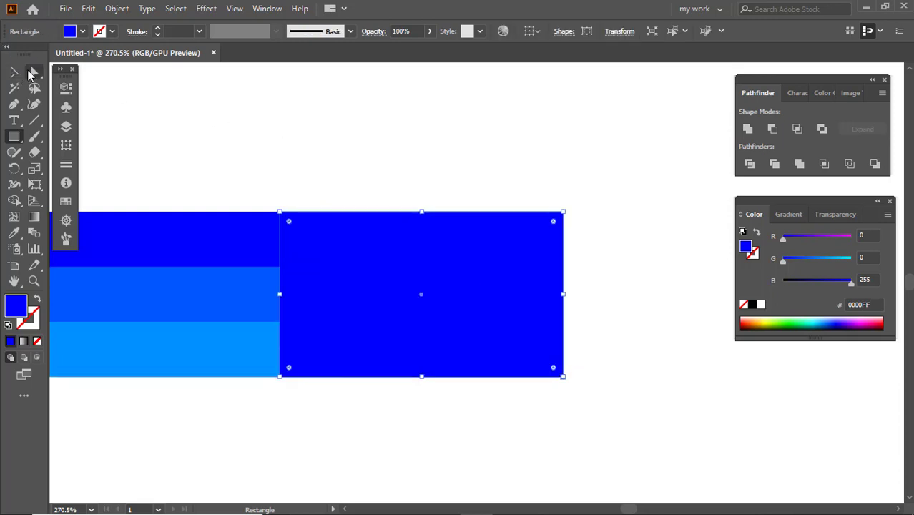
Taper the rectangle to a point by scaling its two outer right anchor points uniformly to 0%.
{"action": "left_click", "coordinate": [33, 73]}
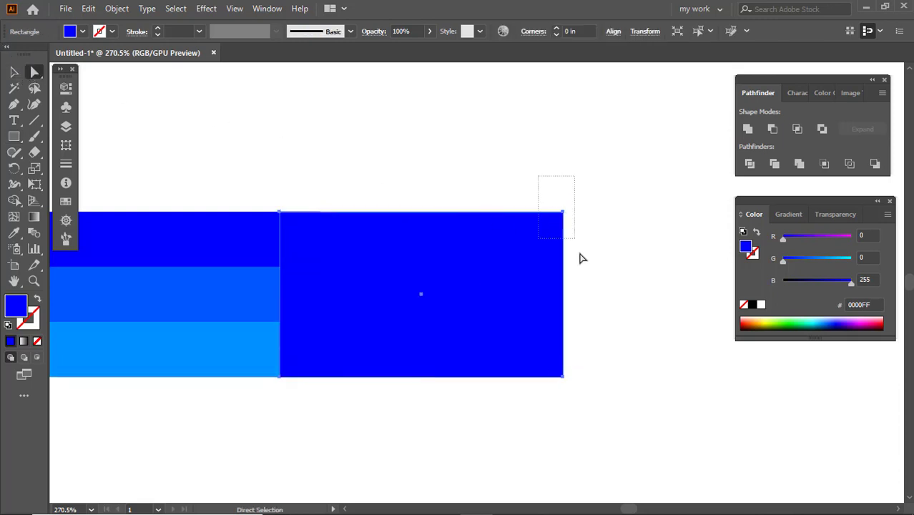
{"action": "left_click_drag", "start_coordinate": [580, 254], "coordinate": [620, 413]}
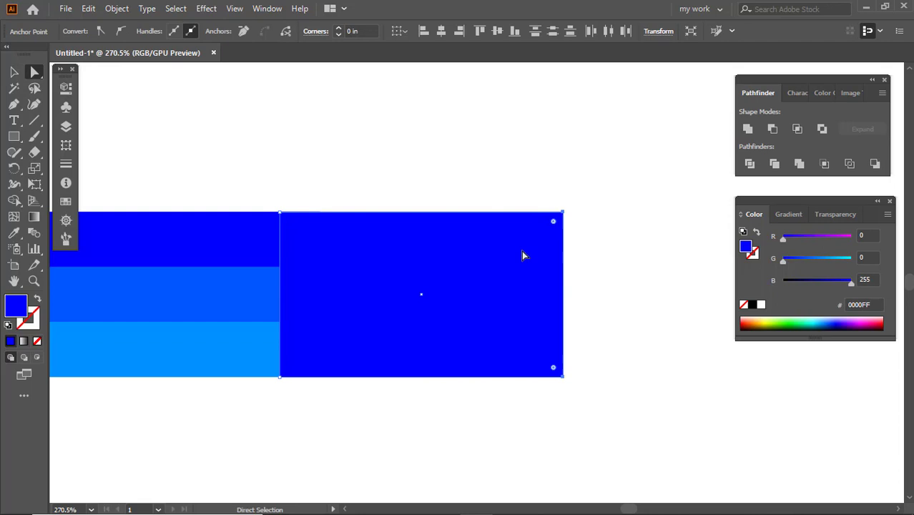
{"action": "left_click", "coordinate": [35, 169]}
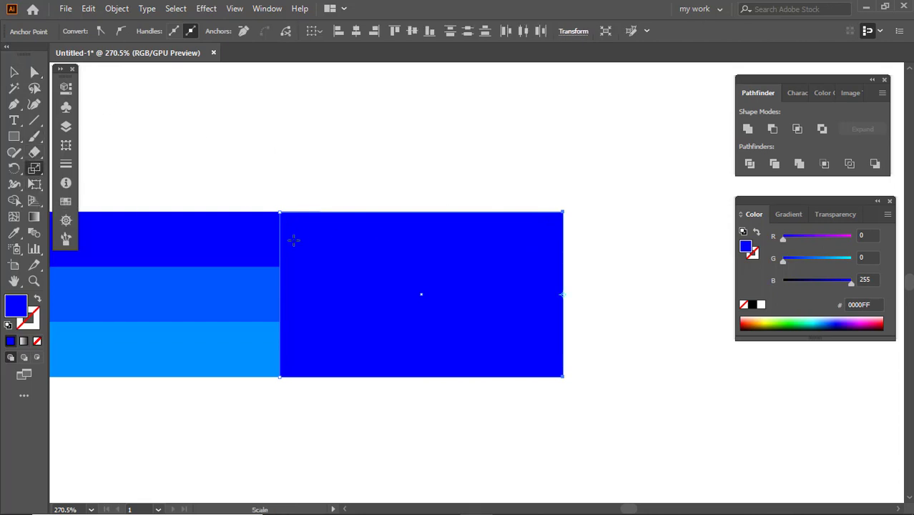
{"action": "double_click", "coordinate": [34, 169]}
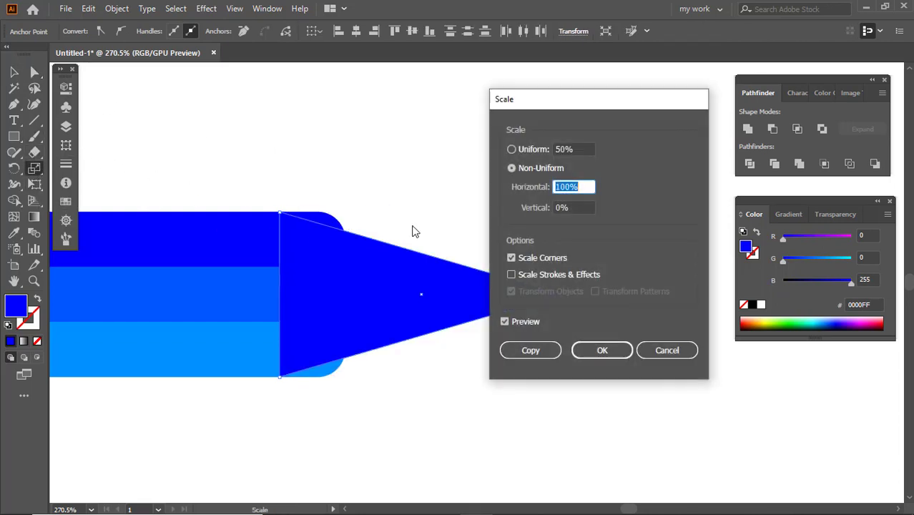
{"action": "left_click", "coordinate": [540, 148]}
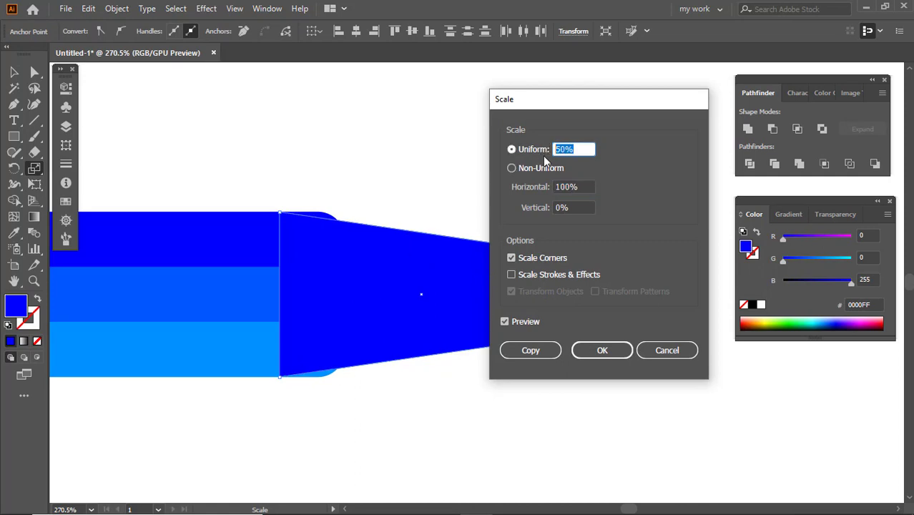
{"action": "type", "text": "0"}
{"action": "left_click", "coordinate": [603, 350]}
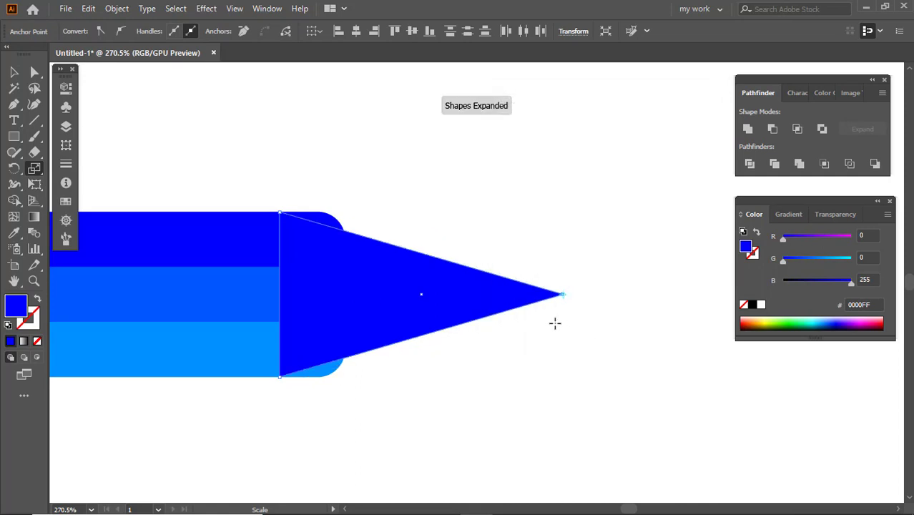
{"action": "left_click", "coordinate": [14, 73]}
{"action": "left_click", "coordinate": [392, 152]}
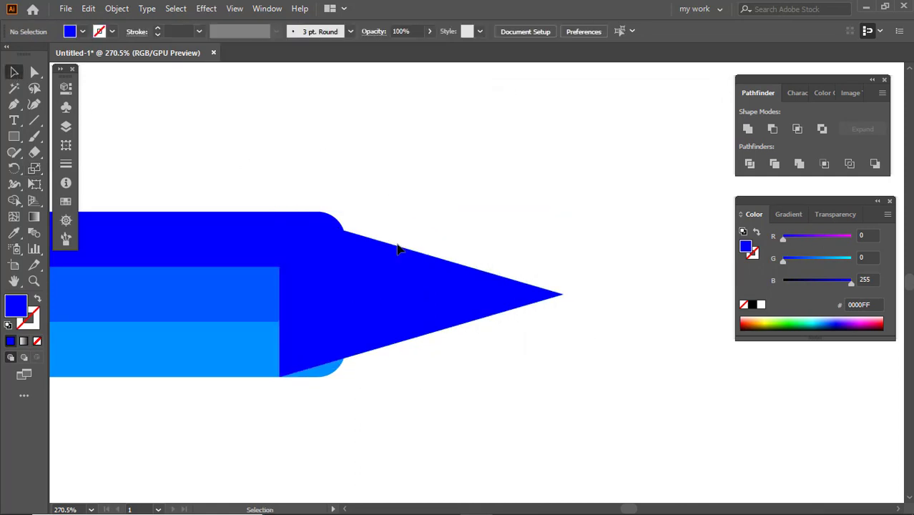
Send the triangular tip to the back, behind the rounded ends of the three stripes.
{"action": "right_click", "coordinate": [433, 286]}
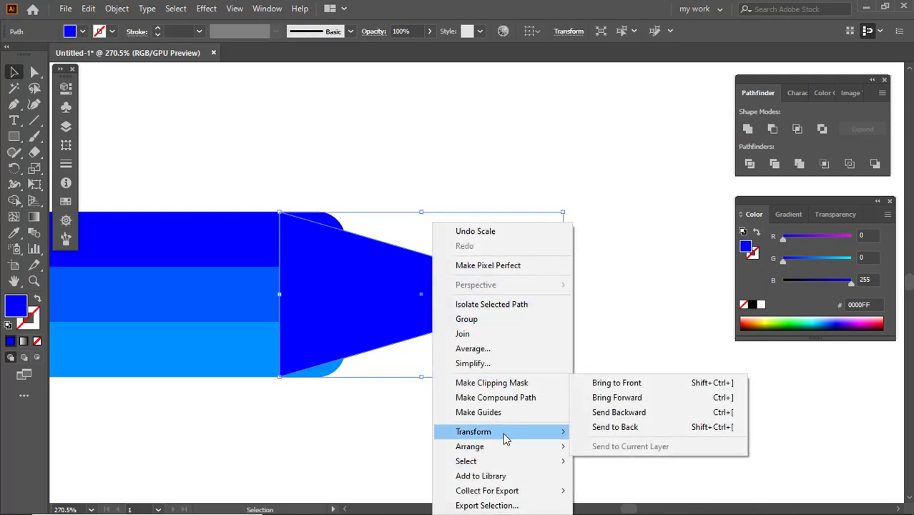
{"action": "mouse_move", "coordinate": [525, 450]}
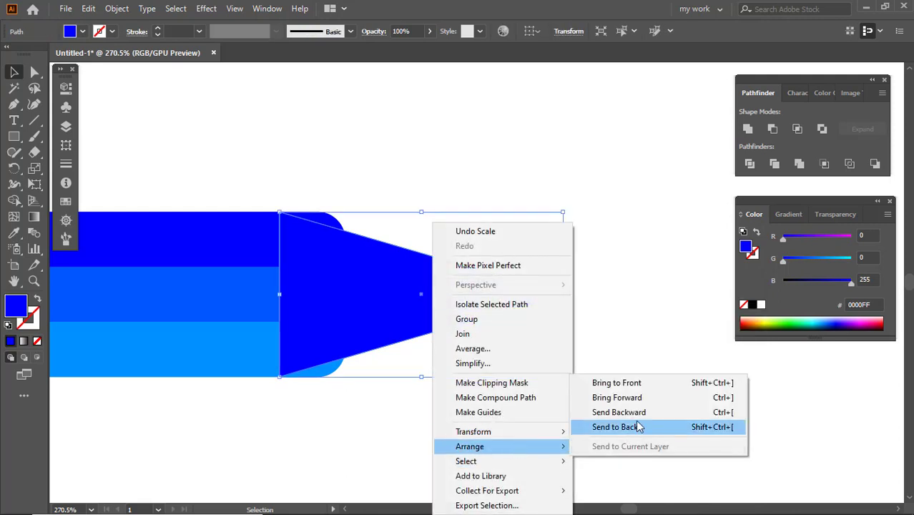
{"action": "left_click", "coordinate": [637, 427]}
{"action": "left_click", "coordinate": [558, 170]}
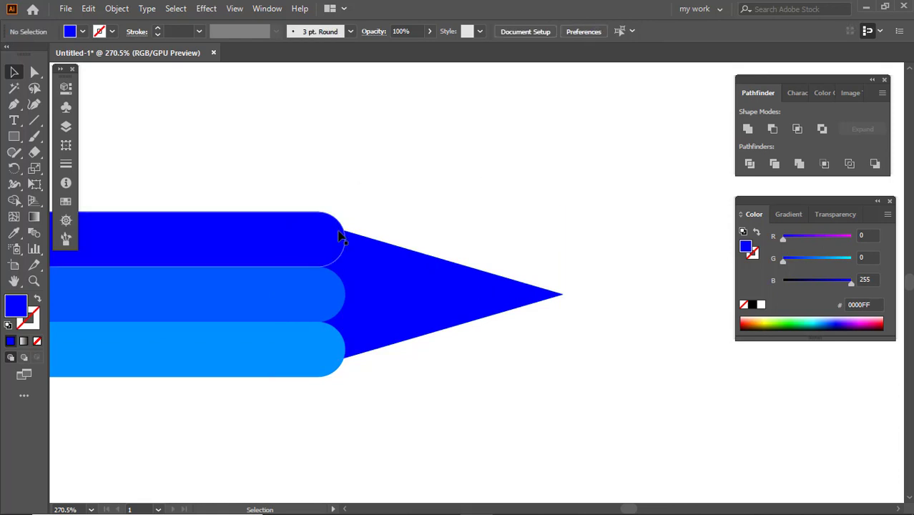
Fill the triangular tip with the yellow-orange colour EDB61D.
{"action": "left_click", "coordinate": [445, 282]}
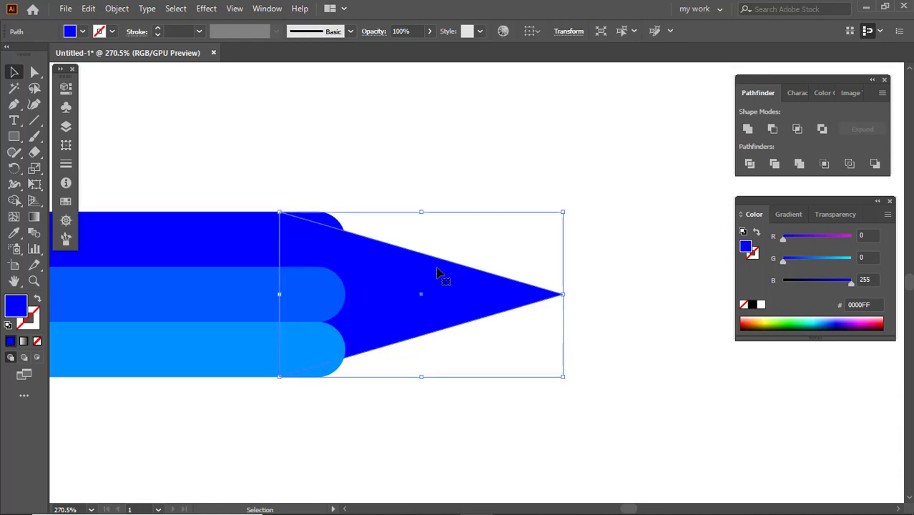
{"action": "double_click", "coordinate": [22, 313]}
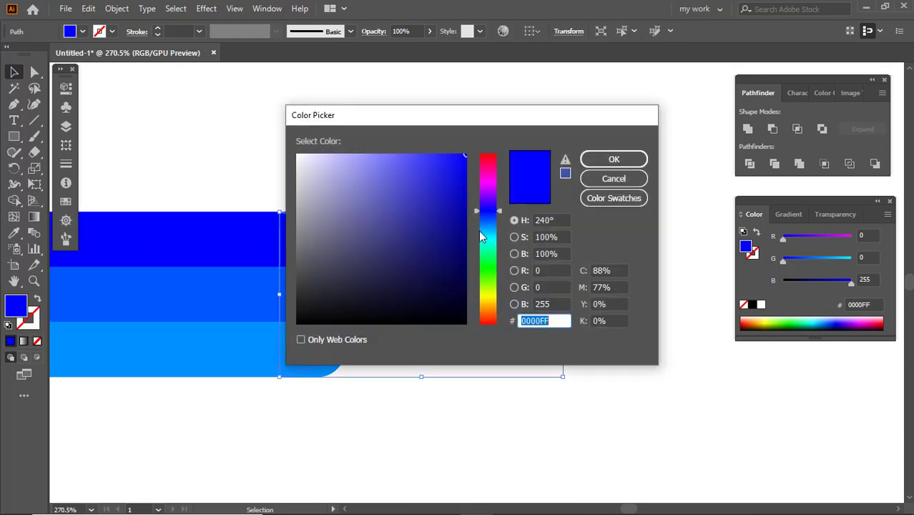
{"action": "left_click_drag", "start_coordinate": [488, 212], "coordinate": [491, 174]}
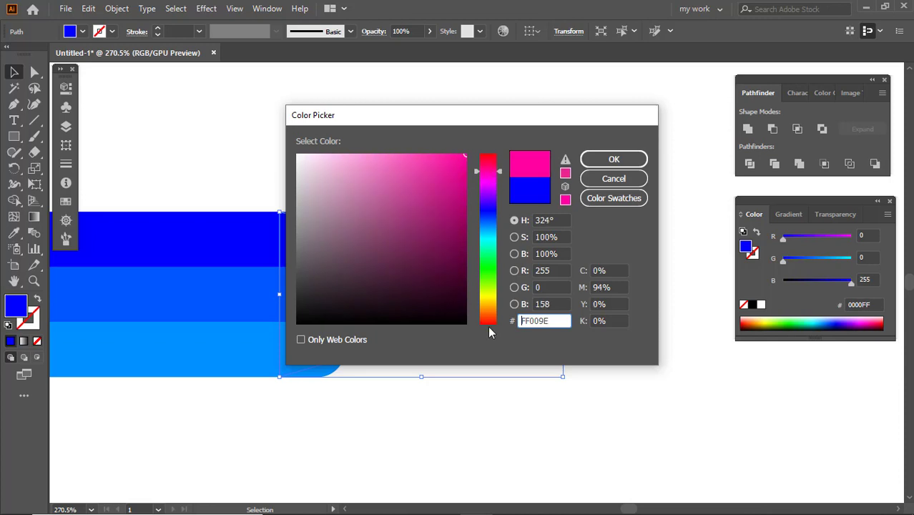
{"action": "left_click_drag", "start_coordinate": [488, 324], "coordinate": [488, 304]}
{"action": "left_click", "coordinate": [458, 191]}
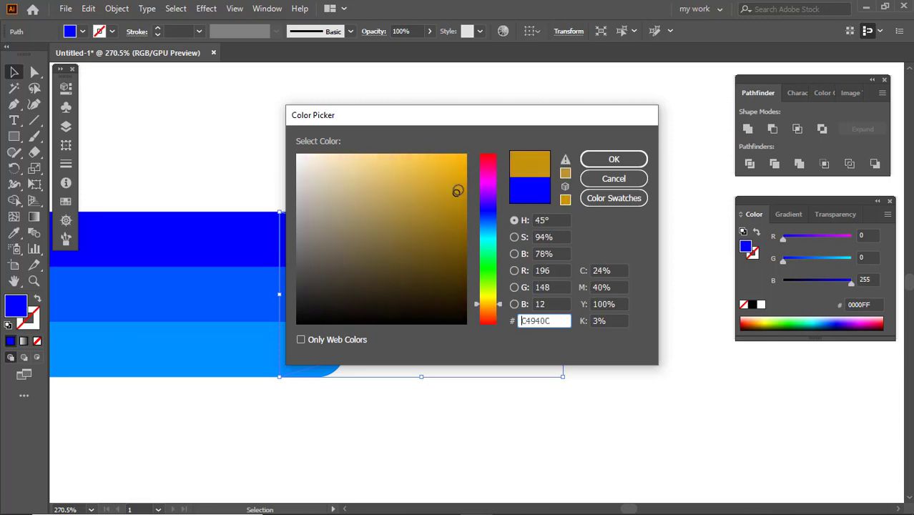
{"action": "left_click_drag", "start_coordinate": [457, 191], "coordinate": [445, 164]}
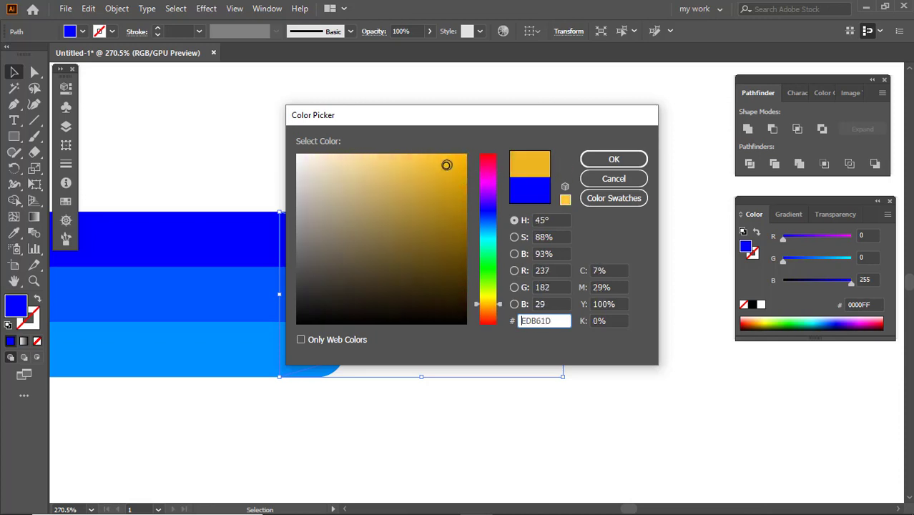
{"action": "left_click", "coordinate": [612, 159]}
{"action": "left_click", "coordinate": [343, 153]}
Shift the tip right in two large nudges and back left by one small nudge to align with the stripes' rounded corners.
{"action": "left_click", "coordinate": [394, 299]}
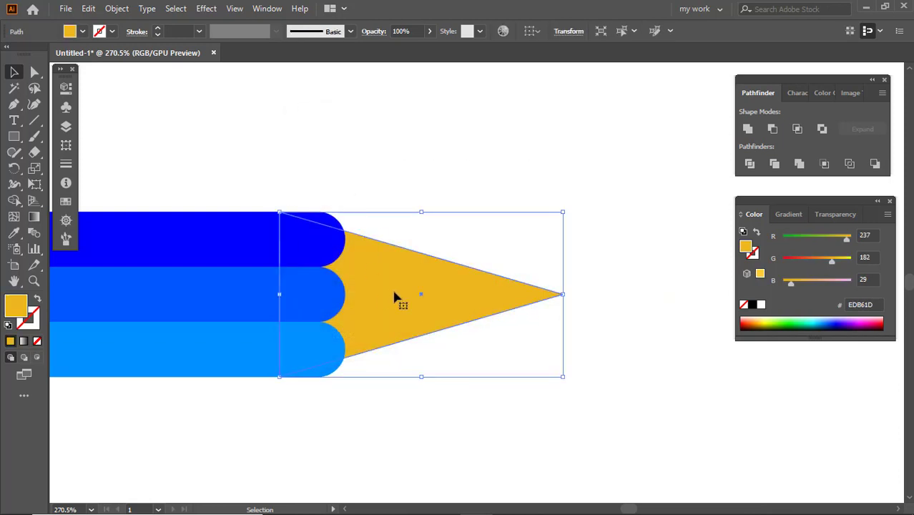
{"action": "key", "text": "shift+Right"}
{"action": "key", "text": "shift+Right"}
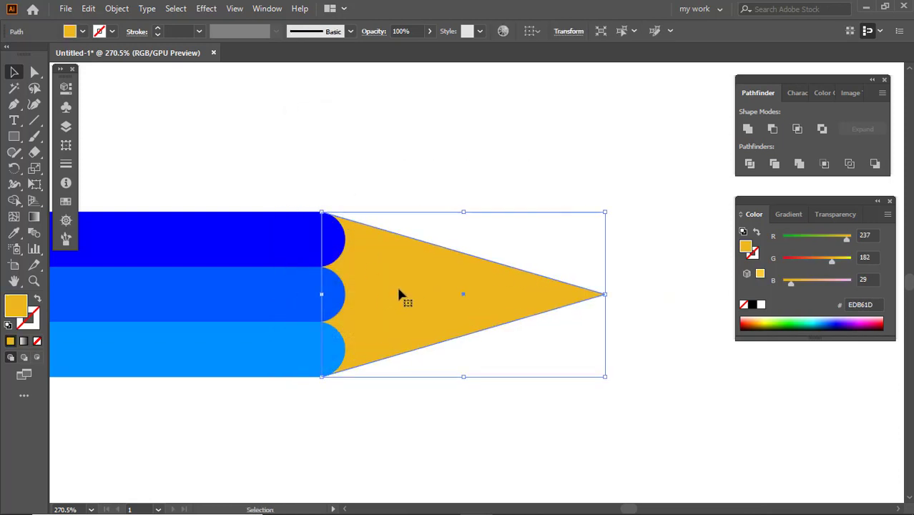
{"action": "left_click", "coordinate": [358, 175]}
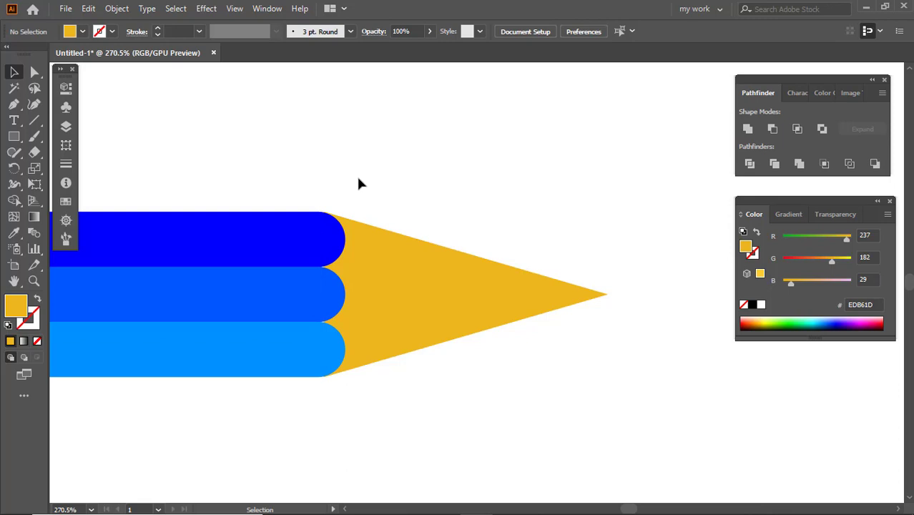
{"action": "left_click", "coordinate": [406, 277]}
{"action": "mouse_move", "coordinate": [365, 336]}
{"action": "left_mouse_down"}
{"action": "mouse_move", "coordinate": [429, 344]}
{"action": "mouse_move", "coordinate": [364, 335]}
{"action": "left_mouse_up"}
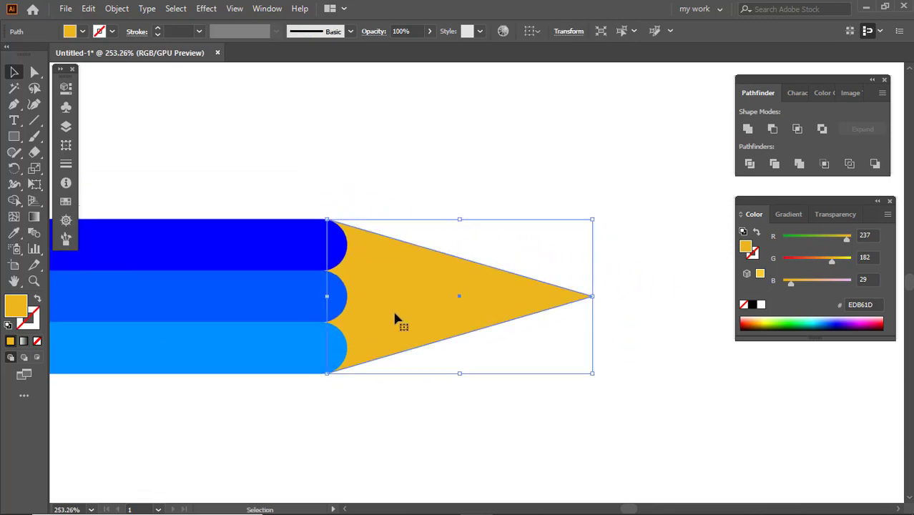
{"action": "key", "text": "Left"}
{"action": "left_click", "coordinate": [433, 388]}
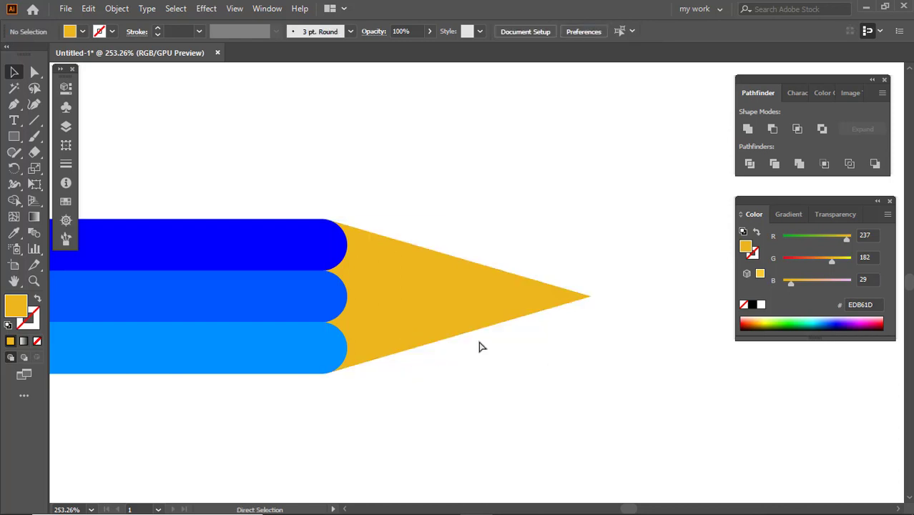
Draw a circle covering the outer part of the tip, centred near its point and on the pencil's axis.
{"action": "scroll", "coordinate": [472, 332], "scroll_direction": "down", "scroll_amount": 2}
{"action": "left_click", "coordinate": [14, 136]}
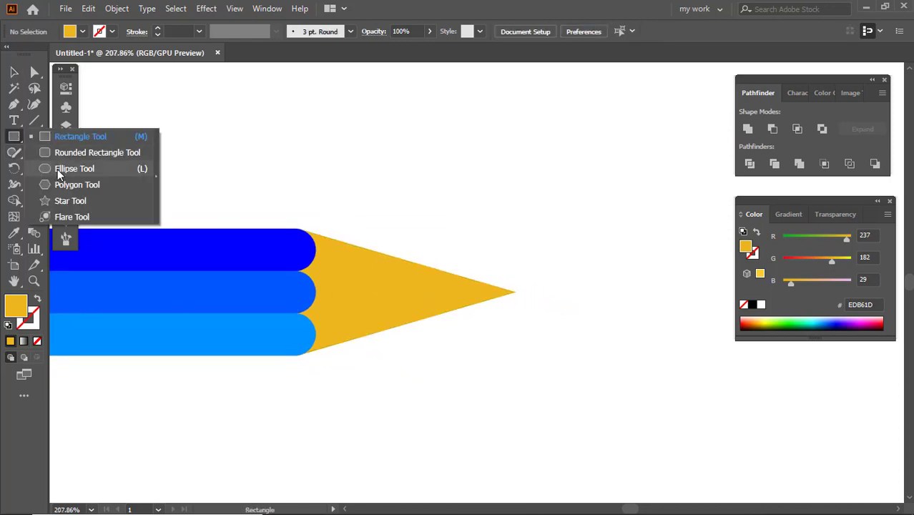
{"action": "left_click", "coordinate": [57, 169]}
{"action": "left_click_drag", "start_coordinate": [525, 292], "coordinate": [626, 342]}
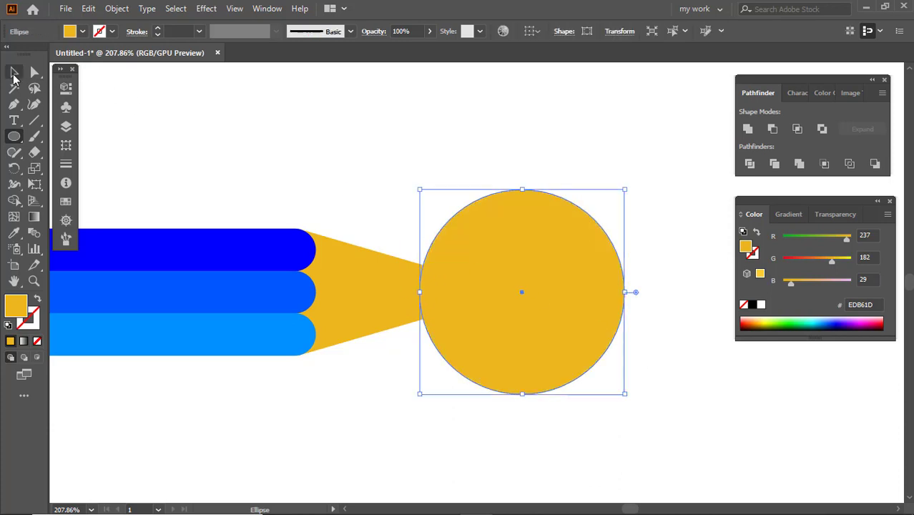
Divide the tip with the circle, ungroup the pieces and delete the circle's portion outside the tip.
{"action": "left_click", "coordinate": [14, 73]}
{"action": "left_click_drag", "start_coordinate": [372, 158], "coordinate": [586, 378]}
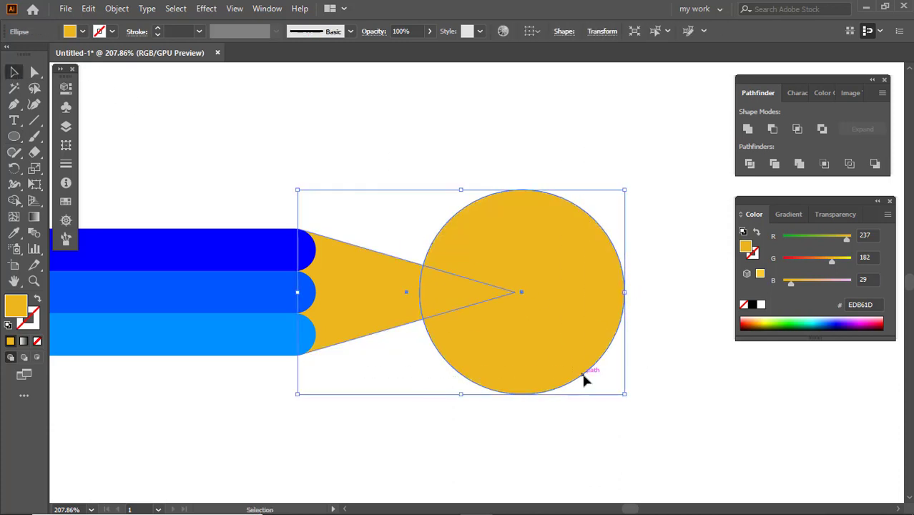
{"action": "left_click", "coordinate": [750, 164]}
{"action": "right_click", "coordinate": [479, 279]}
{"action": "left_click", "coordinate": [517, 387]}
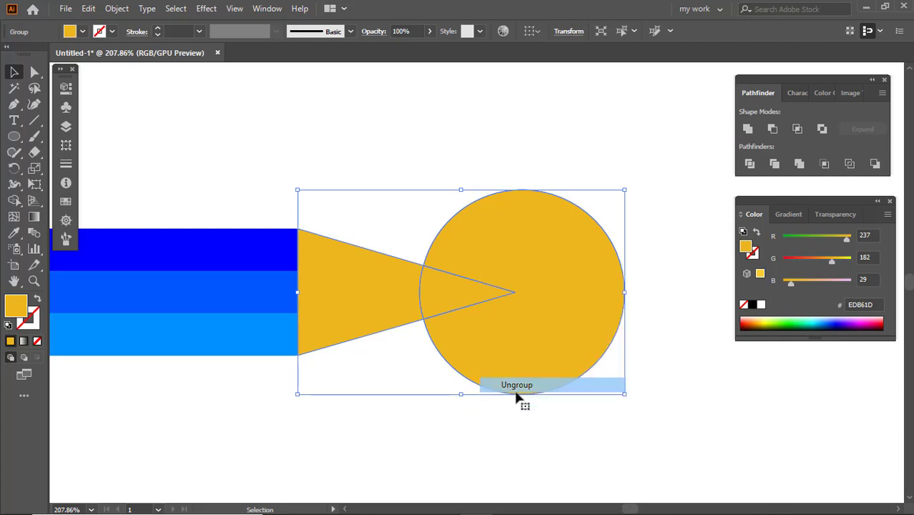
{"action": "left_click", "coordinate": [516, 397]}
{"action": "left_click", "coordinate": [490, 287]}
{"action": "key", "text": "Delete"}
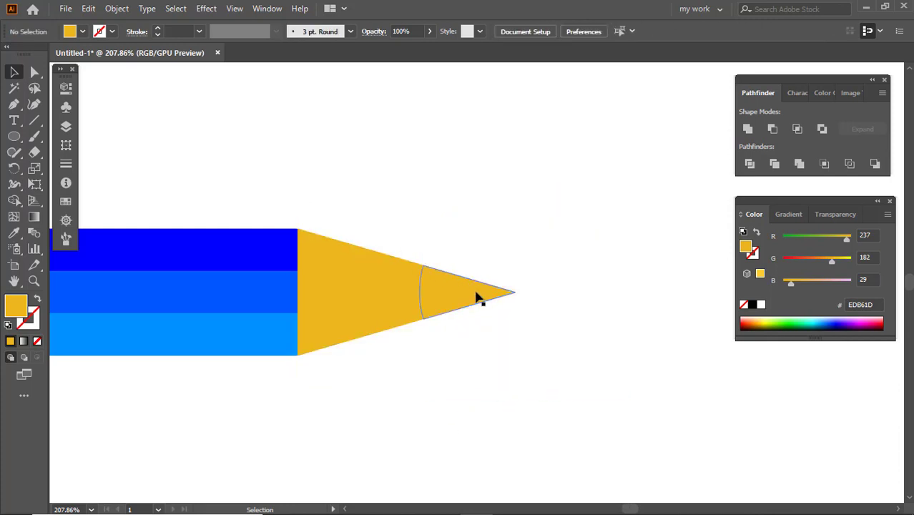
Fill the small pointed end piece of the tip with 111111 as the pencil lead.
{"action": "left_click", "coordinate": [477, 298]}
{"action": "double_click", "coordinate": [17, 310]}
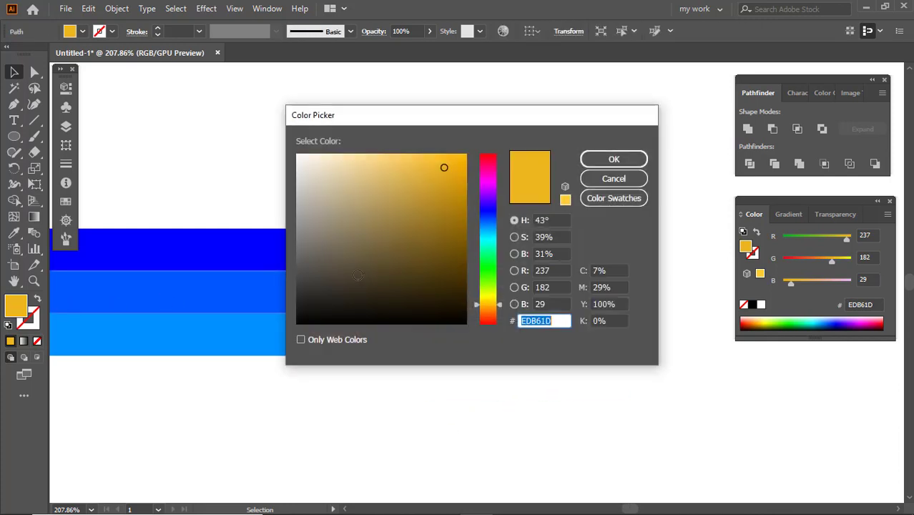
{"action": "type", "text": "111111"}
{"action": "left_click", "coordinate": [602, 166]}
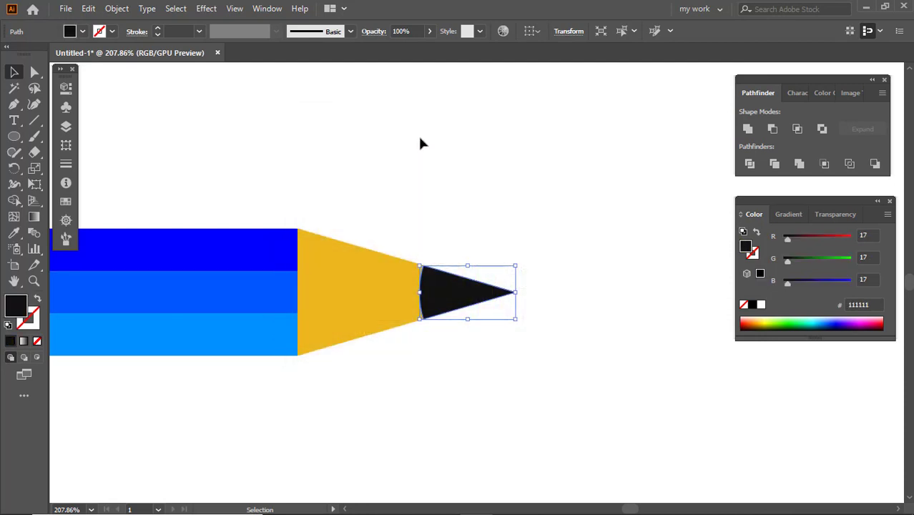
Send the yellow tip and the black lead together behind the blue stripes.
{"action": "left_click_drag", "start_coordinate": [380, 202], "coordinate": [486, 337]}
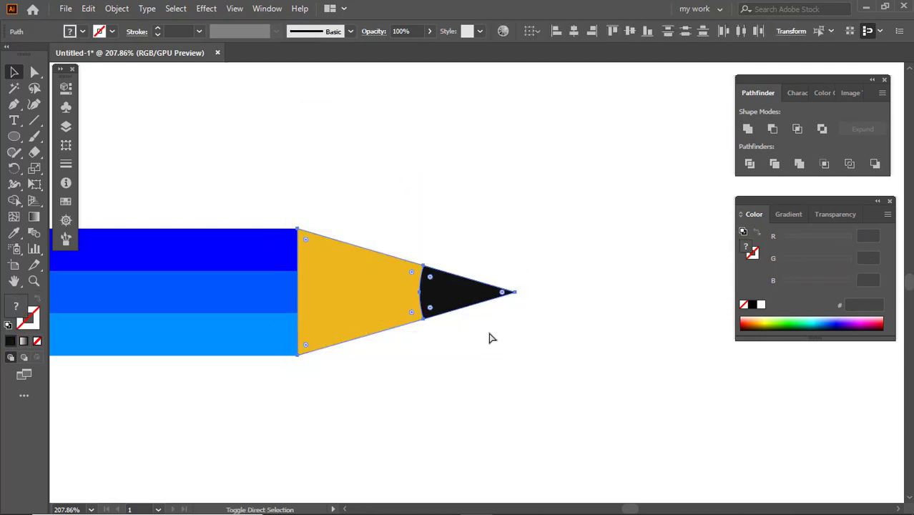
{"action": "key", "text": "ctrl+shift+bracketleft"}
{"action": "left_click", "coordinate": [410, 188]}
Group all the parts of the pencil into one object.
{"action": "left_click_drag", "start_coordinate": [522, 319], "coordinate": [288, 272]}
{"action": "left_click_drag", "start_coordinate": [152, 242], "coordinate": [608, 380]}
{"action": "right_click", "coordinate": [459, 304]}
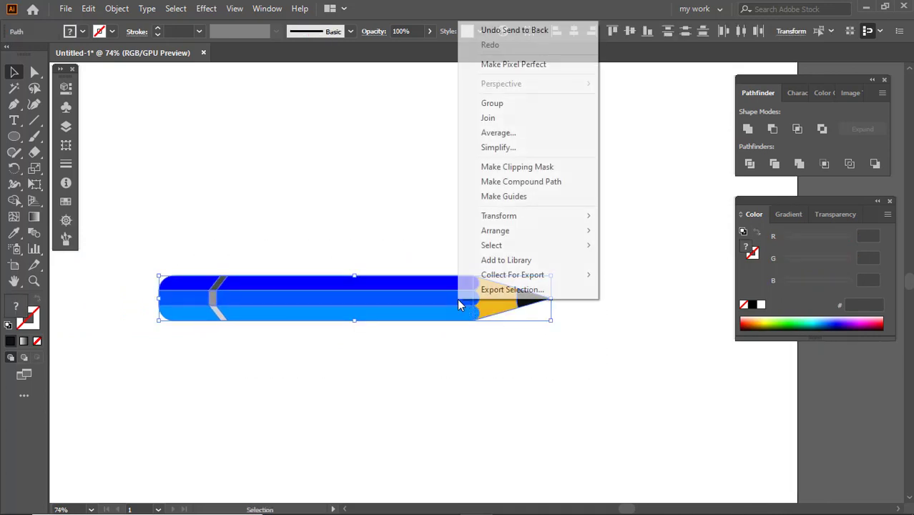
{"action": "left_click", "coordinate": [512, 103]}
{"action": "left_click", "coordinate": [459, 246]}
Scale the pencil group down to about half its size and move it toward the left side of the artboard.
{"action": "scroll", "coordinate": [462, 244], "scroll_direction": "down", "scroll_amount": 1}
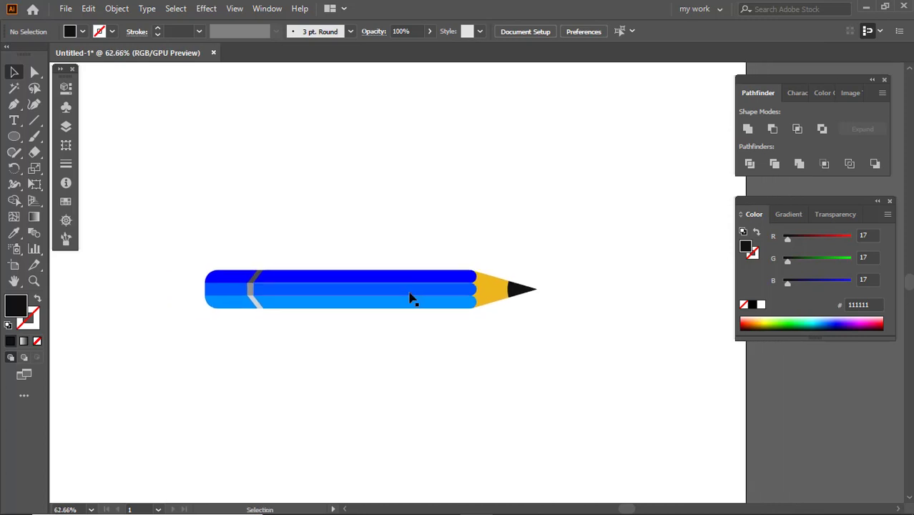
{"action": "left_click_drag", "start_coordinate": [411, 299], "coordinate": [365, 285]}
{"action": "left_click_drag", "start_coordinate": [490, 278], "coordinate": [402, 310]}
{"action": "left_click_drag", "start_coordinate": [367, 286], "coordinate": [296, 287]}
{"action": "scroll", "coordinate": [391, 282], "scroll_direction": "right", "scroll_amount": 1}
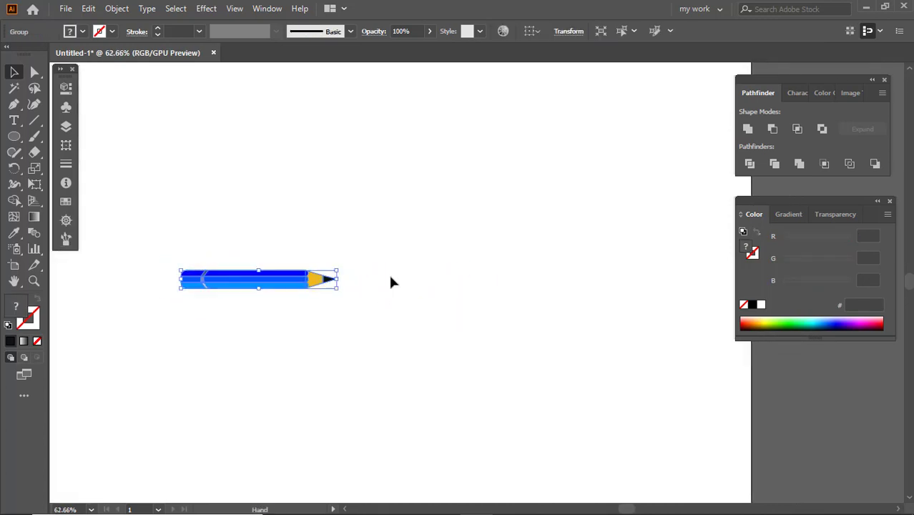
{"action": "left_click", "coordinate": [334, 215]}
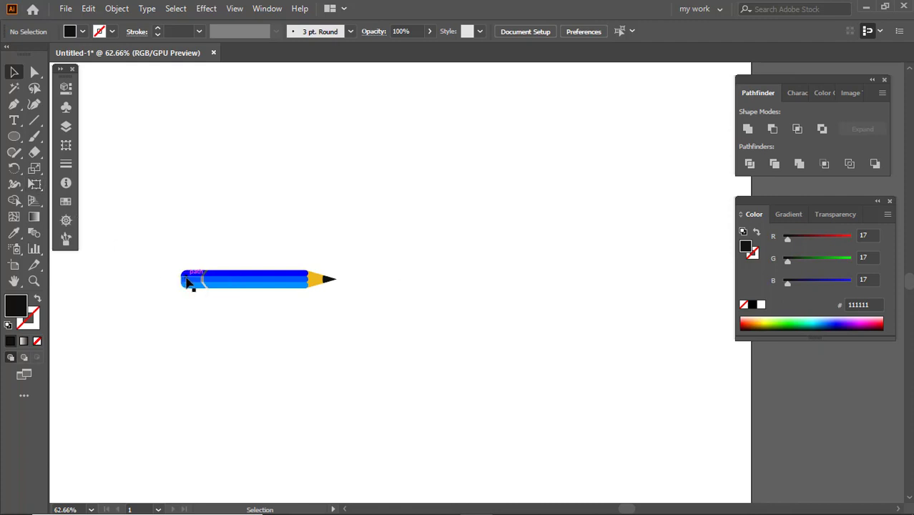
Create a copy of the pencil rotated clockwise about 45° around a point just beyond its tip.
{"action": "left_click", "coordinate": [187, 283]}
{"action": "left_click", "coordinate": [13, 168]}
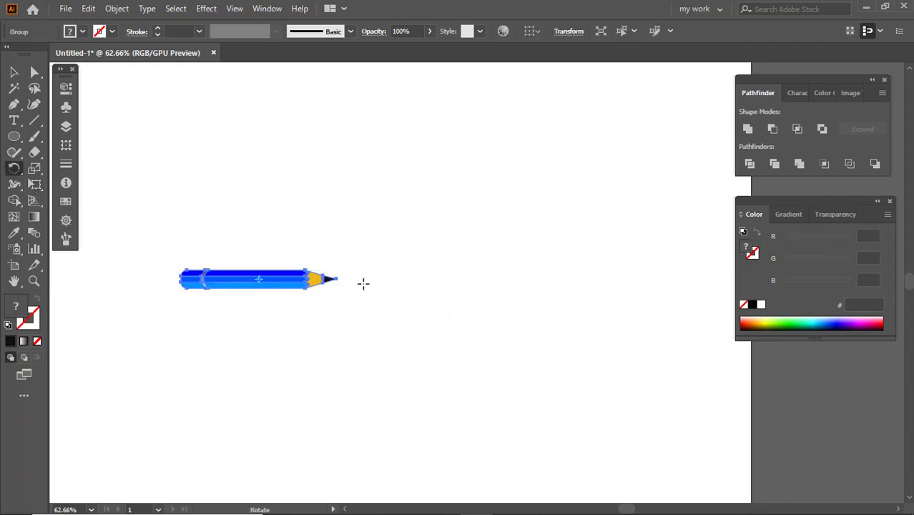
{"action": "scroll", "coordinate": [344, 279], "scroll_direction": "up", "scroll_amount": 1}
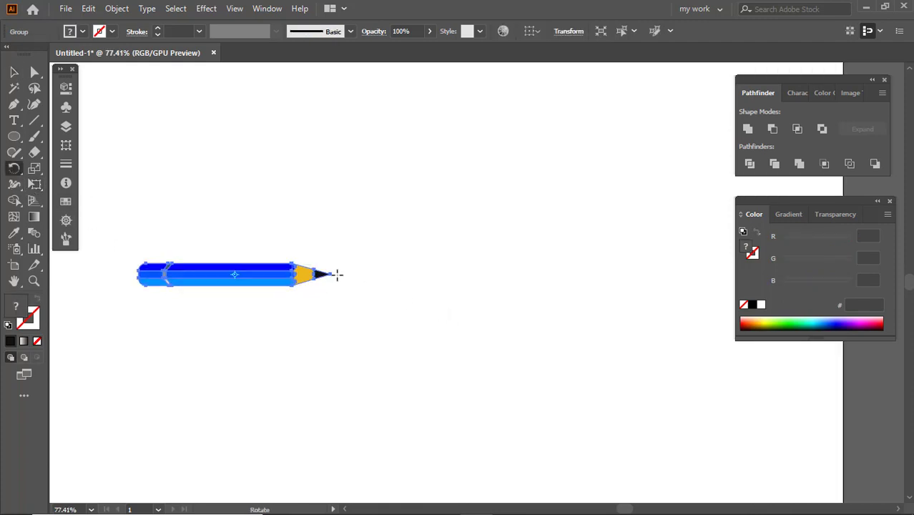
{"action": "mouse_move", "coordinate": [198, 277]}
{"action": "left_mouse_down"}
{"action": "mouse_move", "coordinate": [213, 247]}
{"action": "mouse_move", "coordinate": [260, 203]}
{"action": "left_mouse_up"}
Repeat the rotated copy six more times to complete a radial ring of eight pencils.
{"action": "key", "text": "ctrl+d"}
{"action": "key", "text": "ctrl+d"}
{"action": "key", "text": "ctrl+d"}
{"action": "key", "text": "ctrl+d"}
{"action": "key", "text": "ctrl+d"}
{"action": "key", "text": "ctrl+d"}
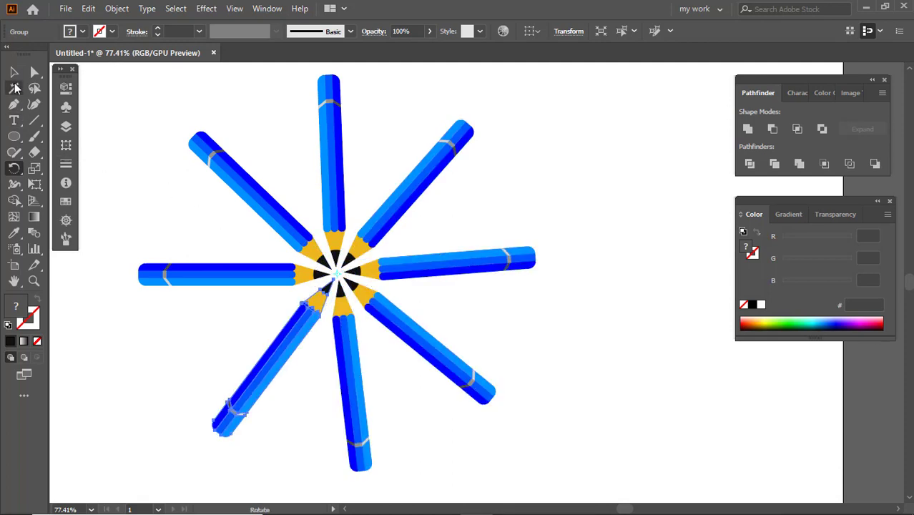
Ungroup the top pencil of the ring so its parts can be recolored separately.
{"action": "left_click", "coordinate": [14, 72]}
{"action": "left_click", "coordinate": [203, 146]}
{"action": "left_click_drag", "start_coordinate": [316, 237], "coordinate": [220, 216]}
{"action": "left_click", "coordinate": [403, 237]}
{"action": "left_click_drag", "start_coordinate": [403, 237], "coordinate": [320, 241]}
{"action": "left_click", "coordinate": [323, 201]}
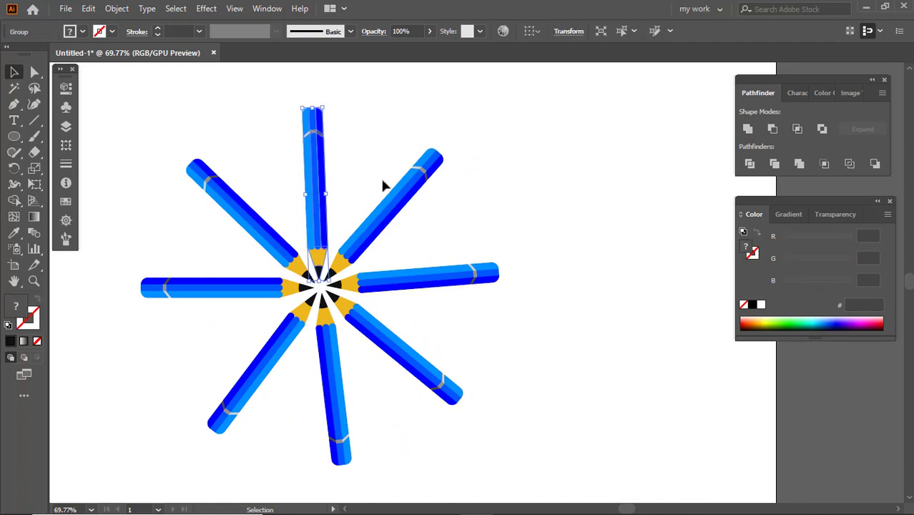
{"action": "scroll", "coordinate": [352, 194], "scroll_direction": "up", "scroll_amount": 1}
{"action": "left_click_drag", "start_coordinate": [382, 179], "coordinate": [373, 173]}
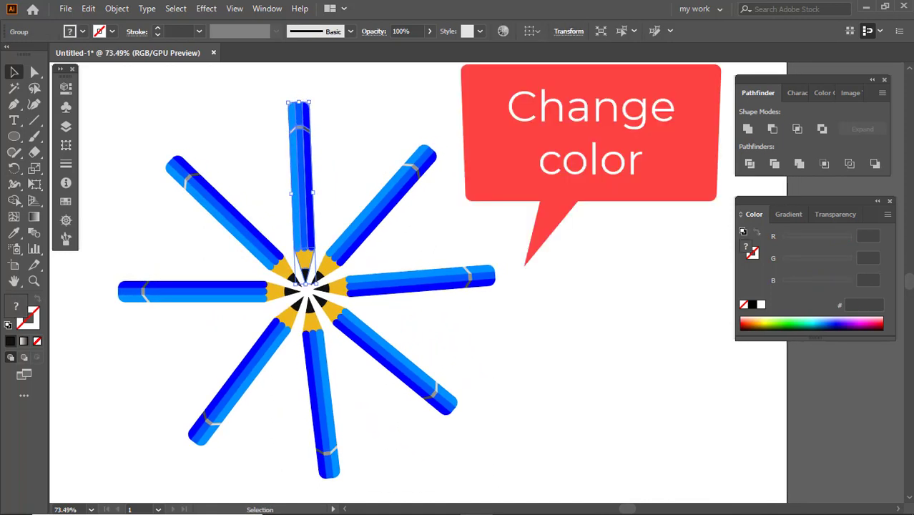
{"action": "left_click", "coordinate": [363, 136]}
{"action": "left_click", "coordinate": [302, 159]}
{"action": "right_click", "coordinate": [310, 149]}
{"action": "left_click", "coordinate": [351, 261]}
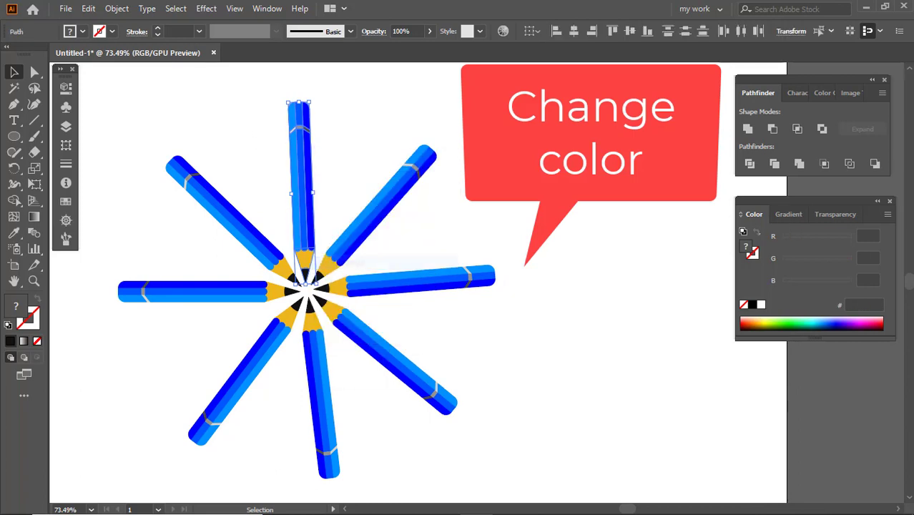
Fill the top pencil's left body stripe with bright red and its middle stripe with BD0000.
{"action": "left_click", "coordinate": [281, 157]}
{"action": "left_click", "coordinate": [297, 176]}
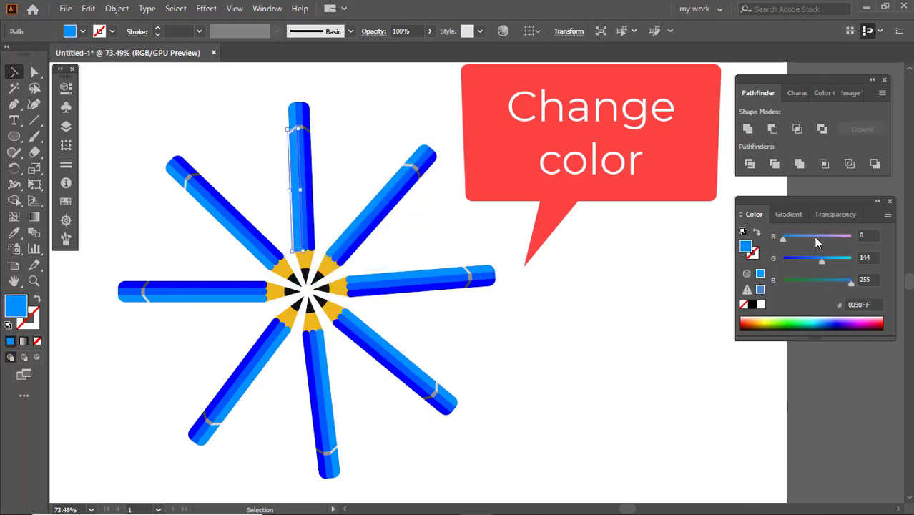
{"action": "left_click_drag", "start_coordinate": [818, 239], "coordinate": [851, 238]}
{"action": "left_click", "coordinate": [333, 143]}
{"action": "mouse_move", "coordinate": [823, 282]}
{"action": "left_mouse_down"}
{"action": "mouse_move", "coordinate": [783, 282]}
{"action": "mouse_move", "coordinate": [766, 263]}
{"action": "mouse_move", "coordinate": [852, 240]}
{"action": "left_mouse_up"}
{"action": "left_click_drag", "start_coordinate": [851, 284], "coordinate": [780, 284]}
{"action": "left_click_drag", "start_coordinate": [852, 240], "coordinate": [835, 240]}
{"action": "left_click", "coordinate": [445, 174]}
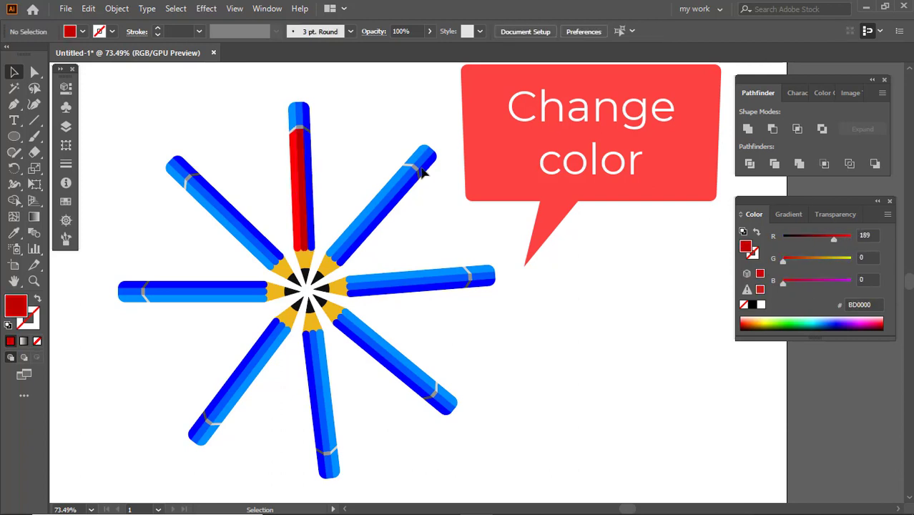
Fill the top pencil's right body stripe with dark red 790000.
{"action": "left_click", "coordinate": [309, 172]}
{"action": "left_click_drag", "start_coordinate": [804, 284], "coordinate": [783, 284]}
{"action": "left_click_drag", "start_coordinate": [782, 237], "coordinate": [814, 237]}
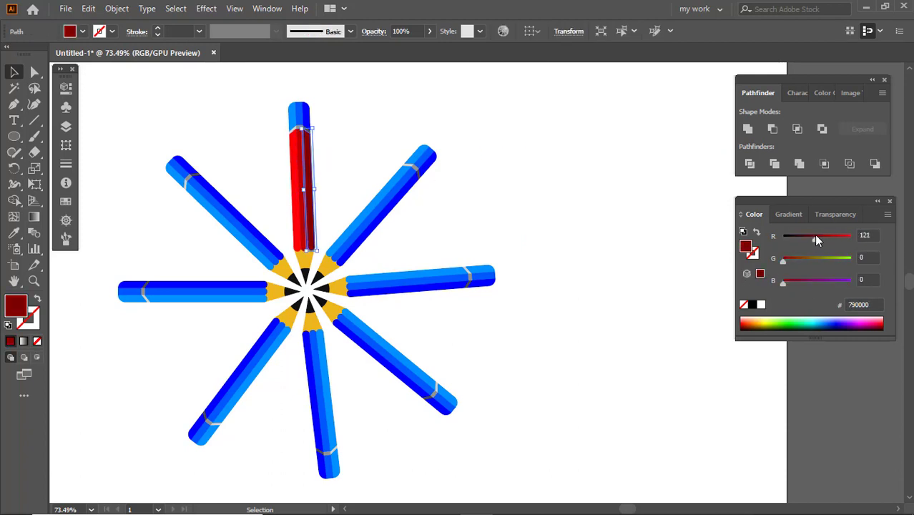
{"action": "left_click", "coordinate": [544, 176]}
Ungroup the upper-right pencil and fill its upper body stripe with dark green.
{"action": "scroll", "coordinate": [367, 179], "scroll_direction": "up", "scroll_amount": 2}
{"action": "right_click", "coordinate": [388, 201]}
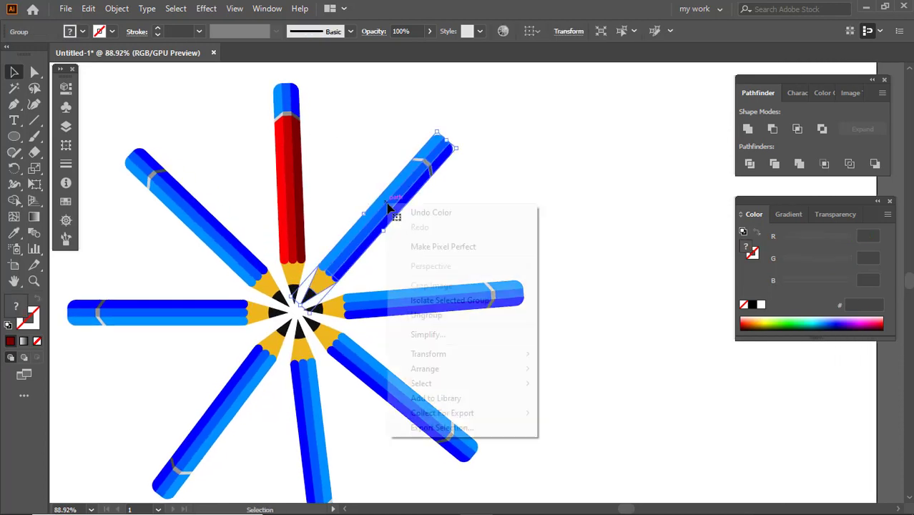
{"action": "left_click", "coordinate": [438, 314]}
{"action": "left_click", "coordinate": [475, 232]}
{"action": "scroll", "coordinate": [369, 220], "scroll_direction": "up", "scroll_amount": 1}
{"action": "left_click_drag", "start_coordinate": [647, 230], "coordinate": [641, 221]}
{"action": "left_click_drag", "start_coordinate": [822, 262], "coordinate": [783, 261]}
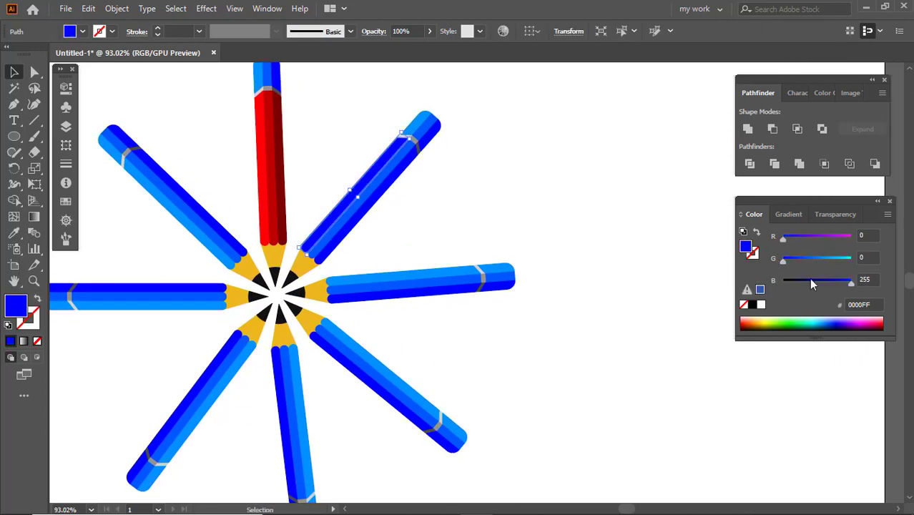
{"action": "left_click_drag", "start_coordinate": [851, 283], "coordinate": [792, 284]}
{"action": "left_click_drag", "start_coordinate": [783, 261], "coordinate": [807, 259]}
Fill the upper-right pencil's middle stripe with medium green and its lower stripe with bright green 00C200.
{"action": "left_click", "coordinate": [363, 202]}
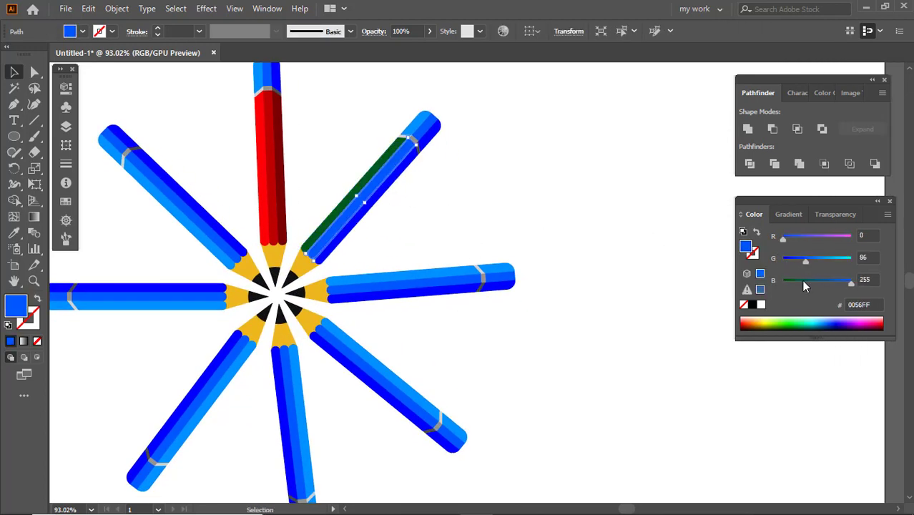
{"action": "left_click_drag", "start_coordinate": [851, 284], "coordinate": [782, 284]}
{"action": "mouse_move", "coordinate": [806, 261]}
{"action": "left_mouse_down"}
{"action": "mouse_move", "coordinate": [820, 261]}
{"action": "mouse_move", "coordinate": [766, 281]}
{"action": "left_mouse_up"}
{"action": "left_click", "coordinate": [369, 206]}
{"action": "left_click", "coordinate": [834, 260]}
{"action": "left_click", "coordinate": [569, 156]}
Ungroup the right-hand pencil and fill its upper body stripe with magenta FF00FF.
{"action": "mouse_move", "coordinate": [484, 186]}
{"action": "left_mouse_down"}
{"action": "mouse_move", "coordinate": [440, 206]}
{"action": "mouse_move", "coordinate": [421, 167]}
{"action": "left_mouse_up"}
{"action": "left_click_drag", "start_coordinate": [400, 194], "coordinate": [429, 271]}
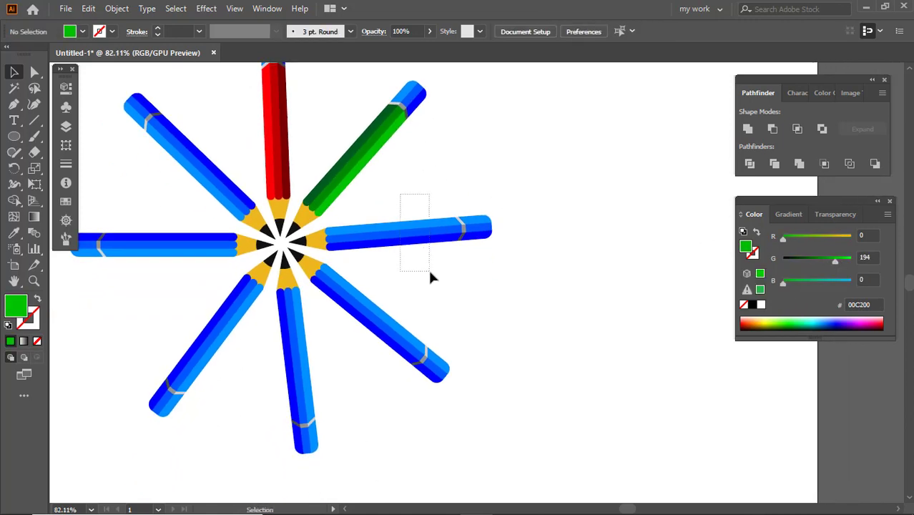
{"action": "right_click", "coordinate": [432, 278]}
{"action": "left_click", "coordinate": [473, 347]}
{"action": "left_click", "coordinate": [394, 226]}
{"action": "mouse_move", "coordinate": [782, 237]}
{"action": "left_mouse_down"}
{"action": "mouse_move", "coordinate": [852, 236]}
{"action": "mouse_move", "coordinate": [719, 262]}
{"action": "left_mouse_up"}
{"action": "left_click", "coordinate": [487, 186]}
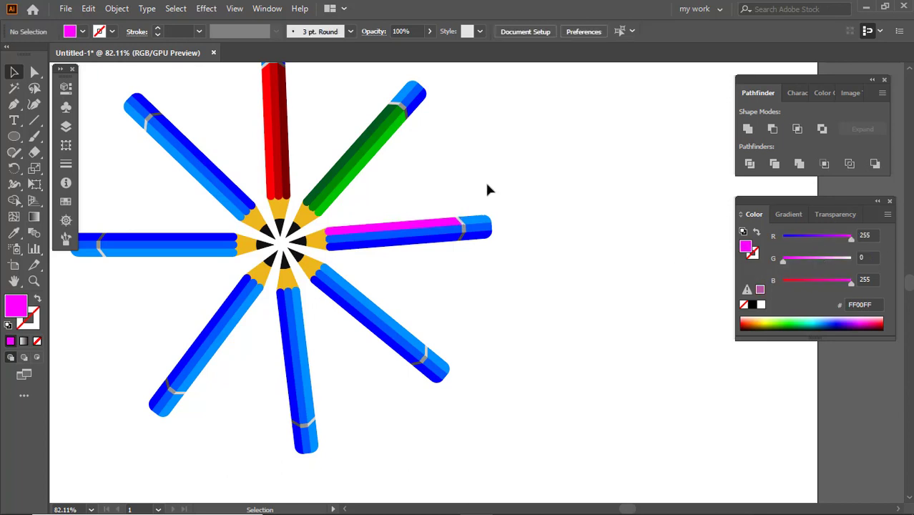
Fill the right-hand pencil's middle stripe with pink FF59FF and its lower stripe with light pink FFA4FF.
{"action": "left_click", "coordinate": [404, 238]}
{"action": "left_click_drag", "start_coordinate": [784, 238], "coordinate": [869, 249]}
{"action": "left_click", "coordinate": [704, 228]}
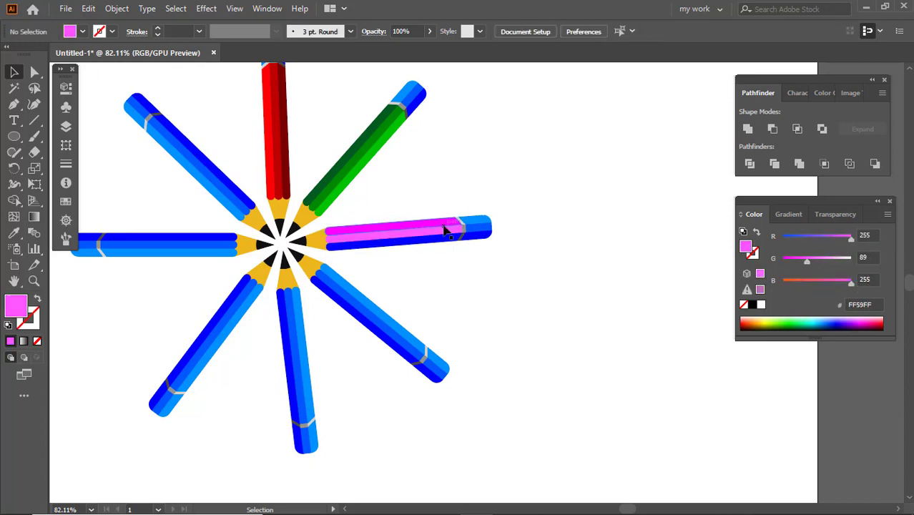
{"action": "left_click", "coordinate": [444, 243]}
{"action": "left_click_drag", "start_coordinate": [849, 243], "coordinate": [851, 239]}
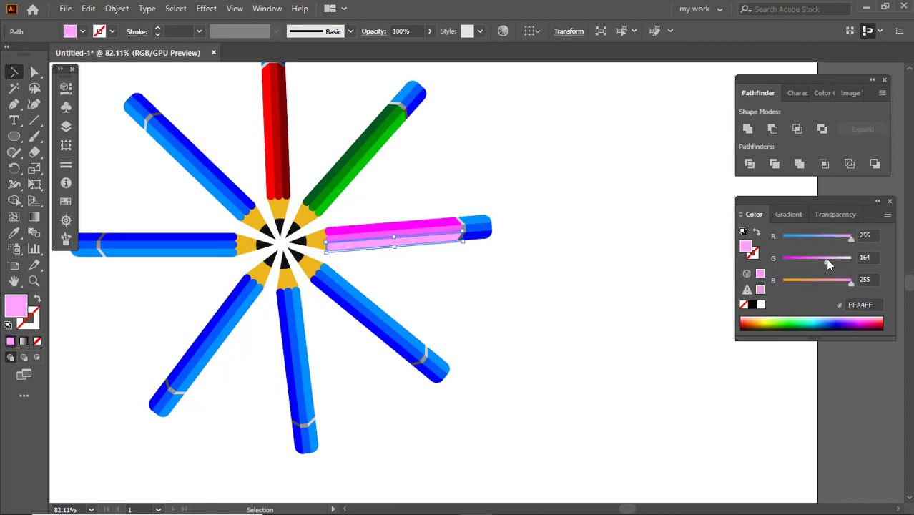
{"action": "left_click", "coordinate": [392, 255]}
Ungroup the three lower blue pencils and the left-hand pencil into separate parts.
{"action": "scroll", "coordinate": [392, 255], "scroll_direction": "up", "scroll_amount": 1}
{"action": "mouse_move", "coordinate": [422, 247]}
{"action": "left_mouse_down"}
{"action": "mouse_move", "coordinate": [333, 304]}
{"action": "mouse_move", "coordinate": [180, 302]}
{"action": "left_mouse_up"}
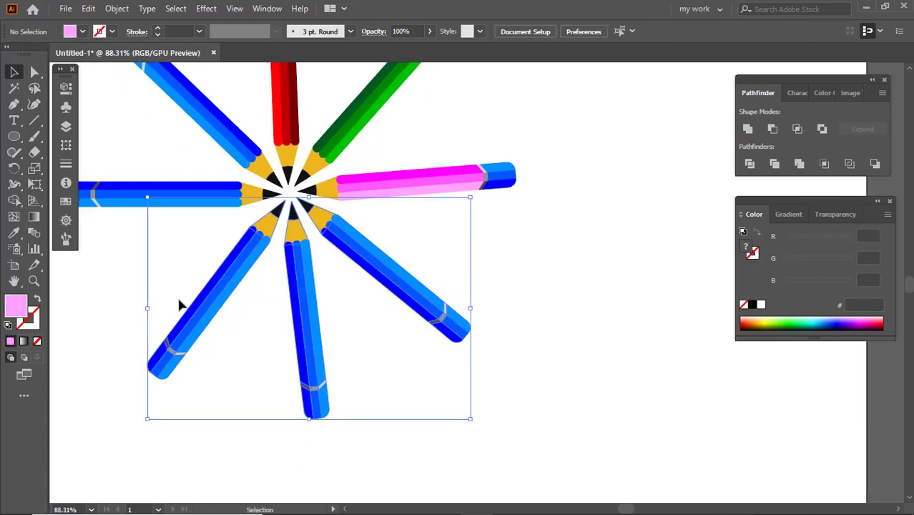
{"action": "right_click", "coordinate": [179, 190]}
{"action": "left_click", "coordinate": [229, 308]}
{"action": "left_click", "coordinate": [344, 301]}
Fill the lower-right pencil's upper stripe with orange FF9000 and its middle stripe with light red.
{"action": "left_click", "coordinate": [399, 283]}
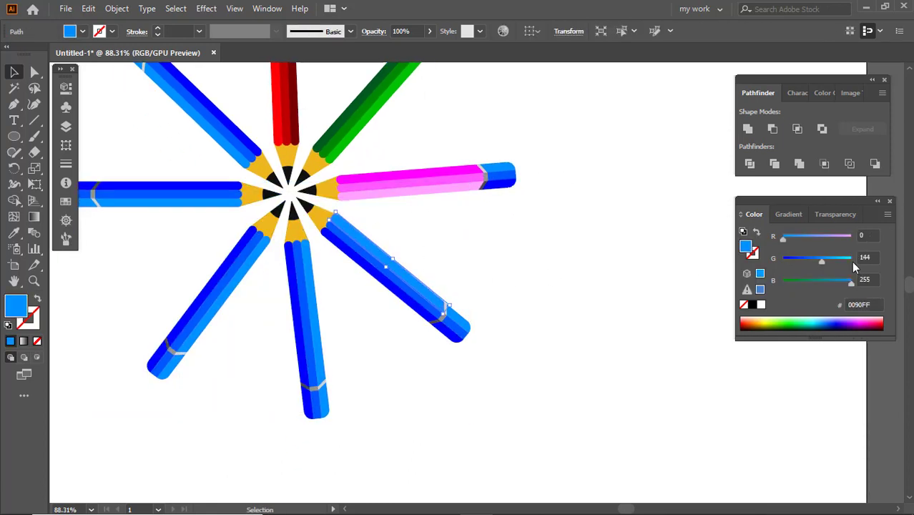
{"action": "left_click_drag", "start_coordinate": [783, 239], "coordinate": [886, 243]}
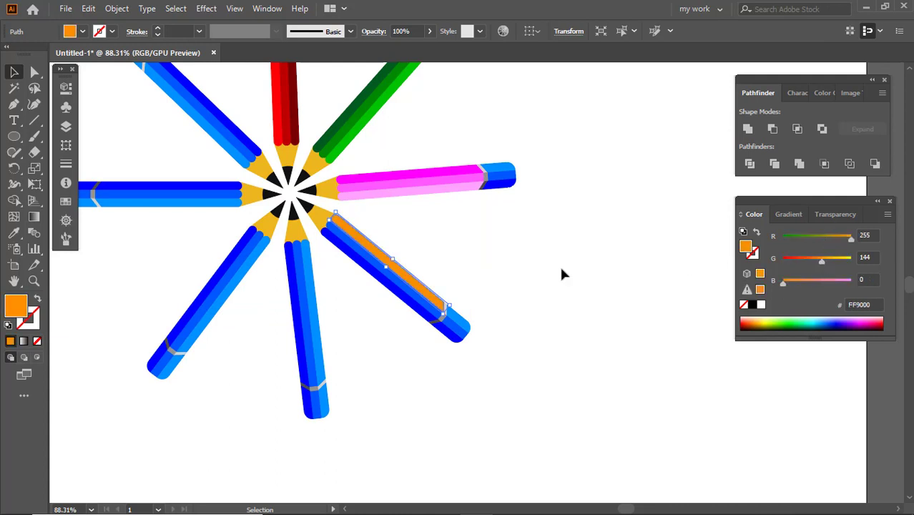
{"action": "left_click", "coordinate": [850, 236]}
{"action": "left_click", "coordinate": [800, 259]}
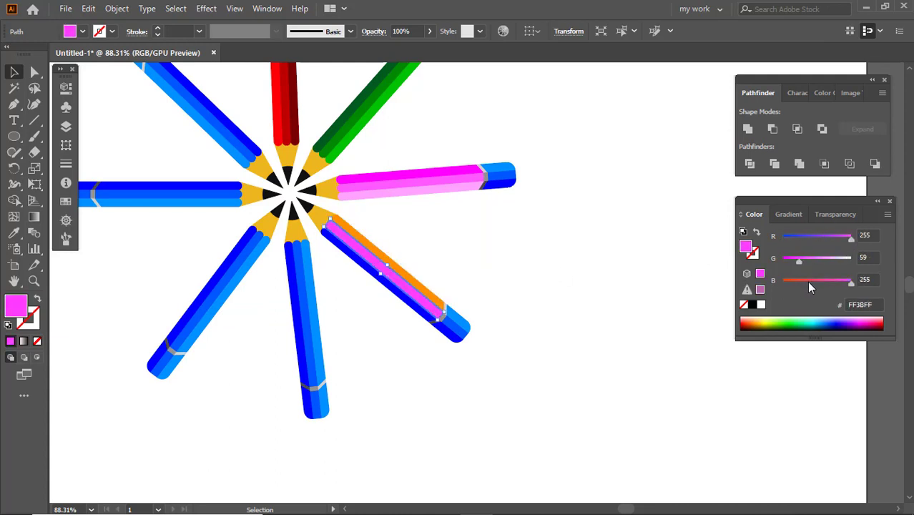
{"action": "left_click", "coordinate": [807, 281]}
Fill the lower-right pencil's lower body stripe with red FF1800.
{"action": "left_click", "coordinate": [392, 296]}
{"action": "left_click", "coordinate": [850, 236]}
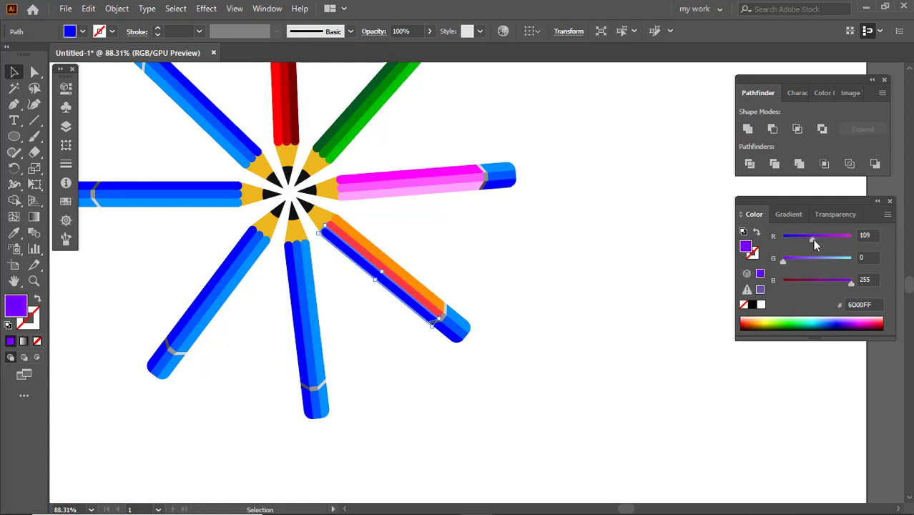
{"action": "left_click", "coordinate": [783, 281]}
{"action": "left_click", "coordinate": [813, 259]}
{"action": "left_click", "coordinate": [806, 265]}
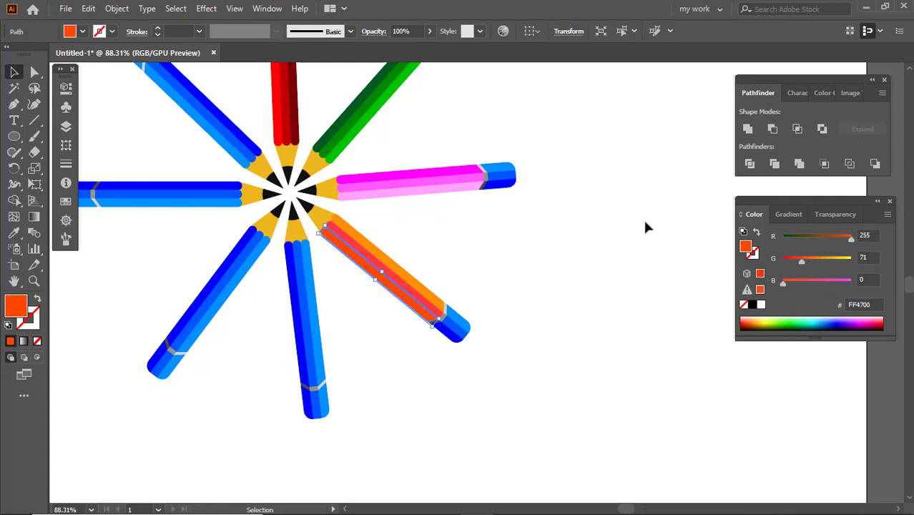
{"action": "left_click", "coordinate": [645, 224]}
{"action": "scroll", "coordinate": [427, 308], "scroll_direction": "up", "scroll_amount": 2}
{"action": "left_click", "coordinate": [367, 276]}
{"action": "left_click", "coordinate": [795, 264]}
{"action": "left_click", "coordinate": [618, 227]}
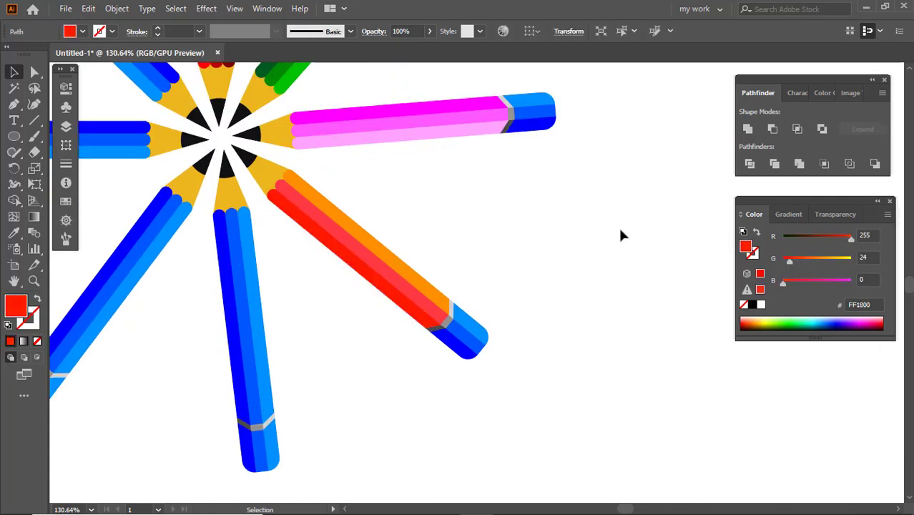
Fill the bottom pencil's middle body stripe with orange.
{"action": "scroll", "coordinate": [359, 253], "scroll_direction": "down", "scroll_amount": 3}
{"action": "left_click", "coordinate": [334, 292]}
{"action": "left_click", "coordinate": [815, 258]}
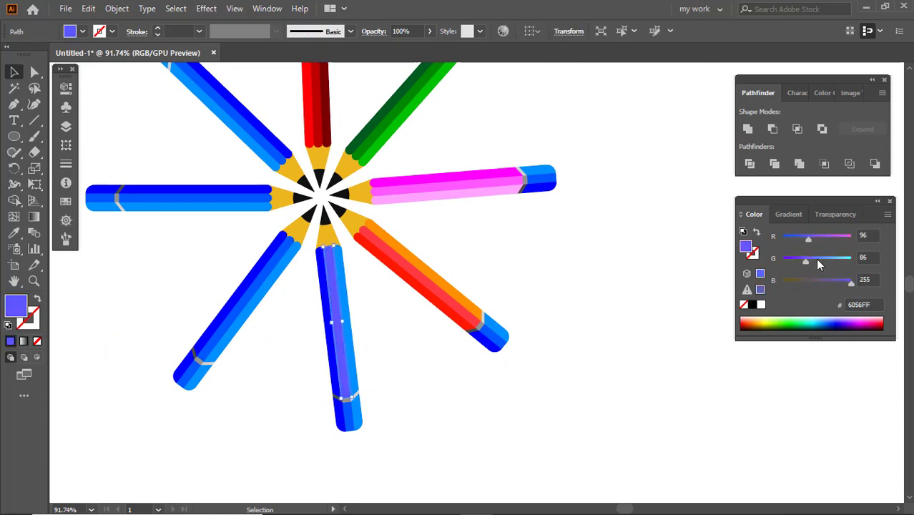
{"action": "left_click_drag", "start_coordinate": [816, 258], "coordinate": [853, 259]}
{"action": "left_click", "coordinate": [794, 238]}
{"action": "left_click_drag", "start_coordinate": [795, 239], "coordinate": [781, 239]}
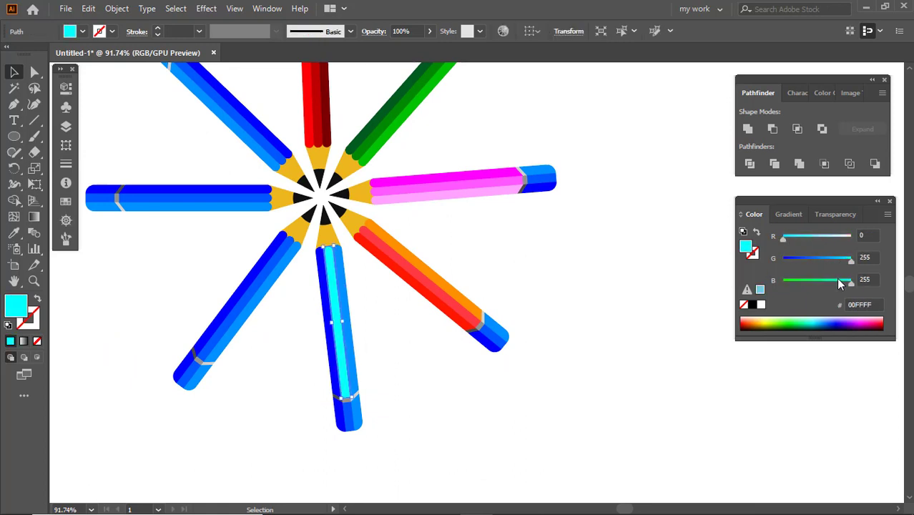
{"action": "left_click_drag", "start_coordinate": [839, 280], "coordinate": [781, 282]}
{"action": "left_click_drag", "start_coordinate": [838, 260], "coordinate": [813, 259]}
{"action": "left_click_drag", "start_coordinate": [815, 237], "coordinate": [853, 237]}
{"action": "left_click", "coordinate": [820, 258]}
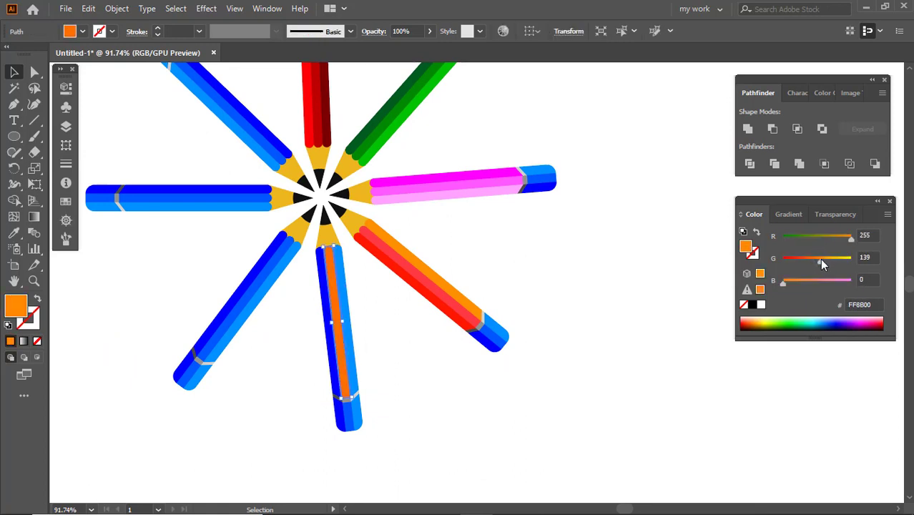
Fill the bottom pencil's right body stripe with an olive brown without any blue component.
{"action": "left_click", "coordinate": [363, 304]}
{"action": "left_click", "coordinate": [349, 307]}
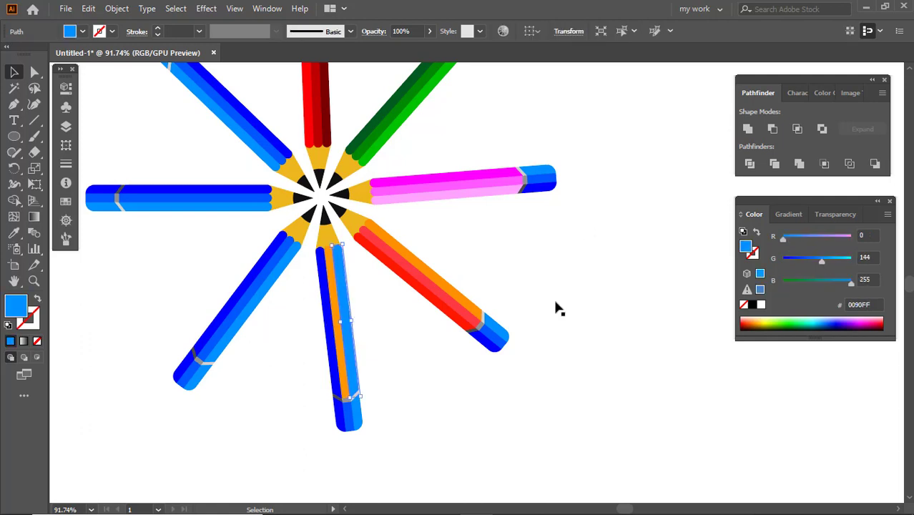
{"action": "left_click", "coordinate": [806, 260]}
{"action": "left_click", "coordinate": [806, 237]}
{"action": "left_click", "coordinate": [802, 260]}
{"action": "left_click", "coordinate": [802, 281]}
{"action": "left_click_drag", "start_coordinate": [803, 281], "coordinate": [781, 281]}
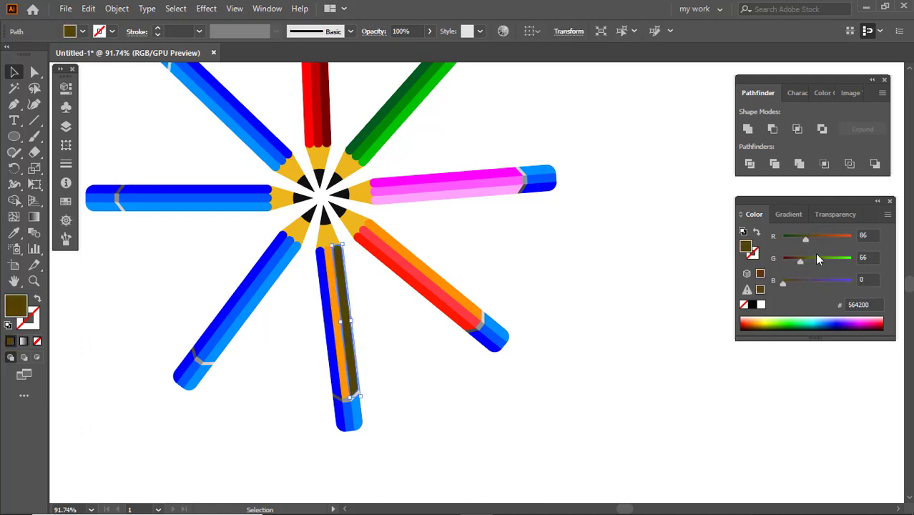
{"action": "left_click", "coordinate": [811, 258]}
{"action": "left_click", "coordinate": [821, 237]}
Fill the bottom pencil's left body stripe with dark reddish brown 6A1600.
{"action": "left_click", "coordinate": [307, 321]}
{"action": "left_click", "coordinate": [330, 320]}
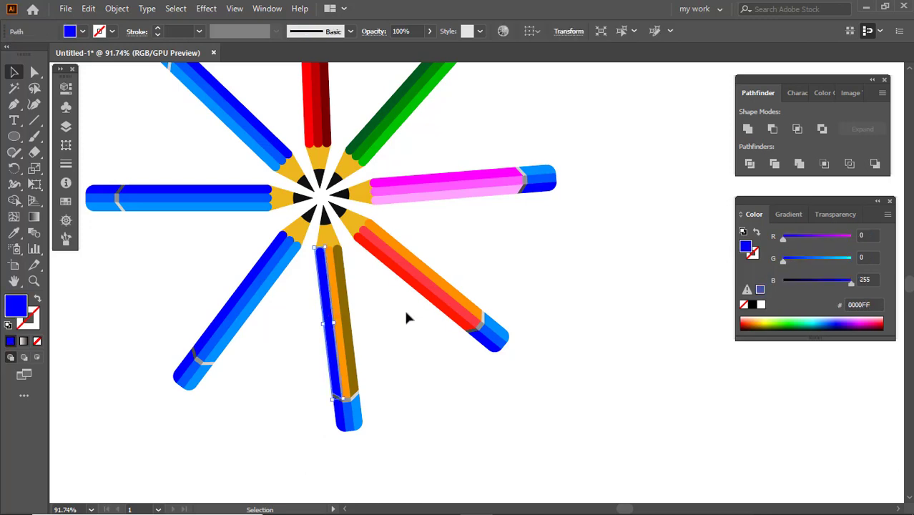
{"action": "left_click", "coordinate": [805, 259]}
{"action": "left_click", "coordinate": [811, 236]}
{"action": "left_click_drag", "start_coordinate": [813, 281], "coordinate": [789, 259]}
{"action": "left_click", "coordinate": [612, 261]}
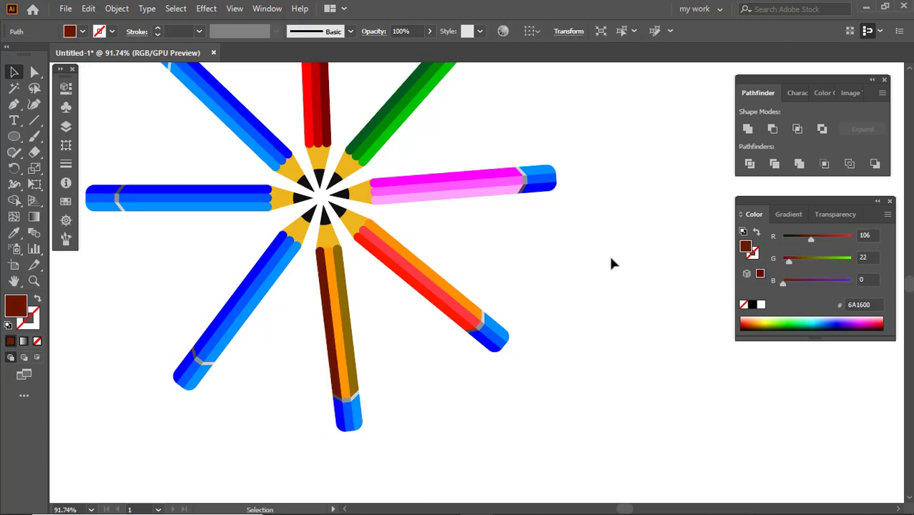
Recolor the lower-left pencil's body stripes with purple 8600FF, pure blue in the middle and violet-blue on the right.
{"action": "scroll", "coordinate": [320, 333], "scroll_direction": "up", "scroll_amount": 2}
{"action": "left_click", "coordinate": [280, 320]}
{"action": "left_click", "coordinate": [820, 239]}
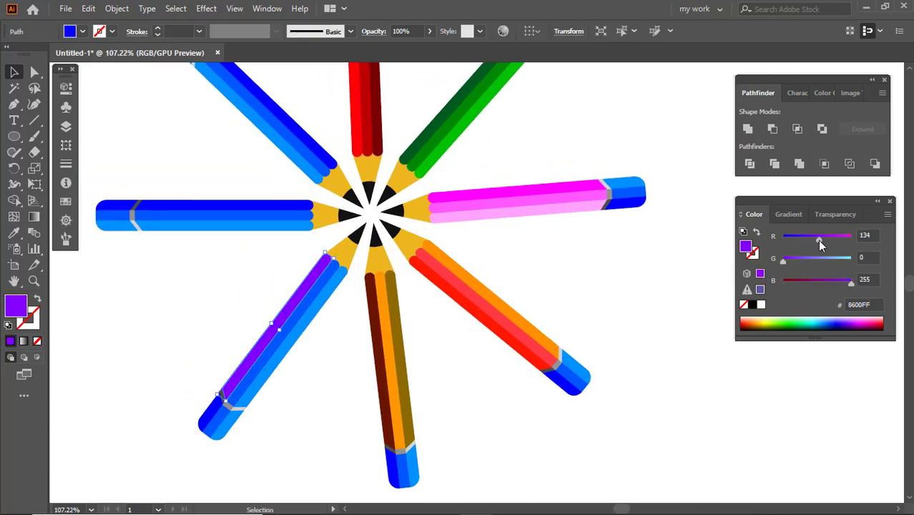
{"action": "left_click", "coordinate": [300, 322]}
{"action": "left_click_drag", "start_coordinate": [805, 262], "coordinate": [781, 264]}
{"action": "left_click", "coordinate": [292, 325]}
{"action": "left_click", "coordinate": [558, 288]}
Fill the left-hand pencil's middle body stripe with light pink FB81FF.
{"action": "scroll", "coordinate": [473, 296], "scroll_direction": "down", "scroll_amount": 1}
{"action": "left_click_drag", "start_coordinate": [341, 255], "coordinate": [352, 307]}
{"action": "left_click", "coordinate": [226, 278]}
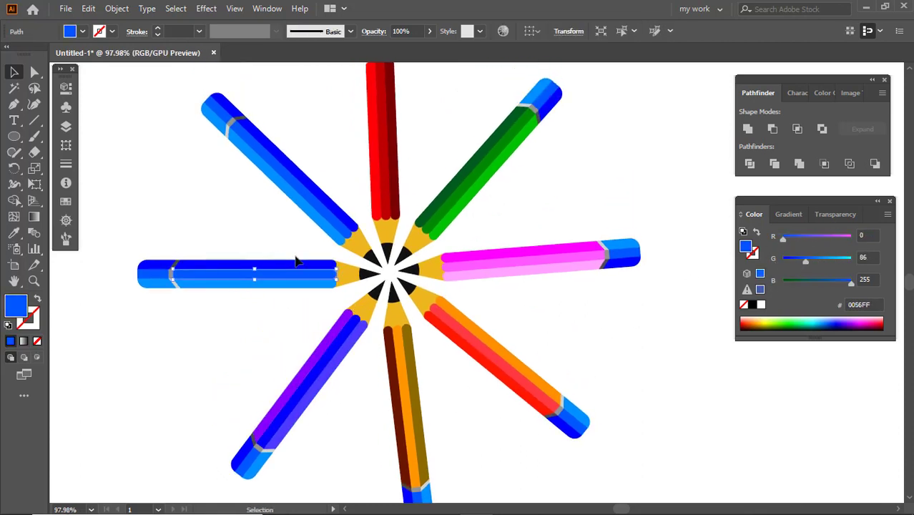
{"action": "left_click_drag", "start_coordinate": [784, 236], "coordinate": [849, 237]}
{"action": "left_click_drag", "start_coordinate": [806, 259], "coordinate": [818, 259]}
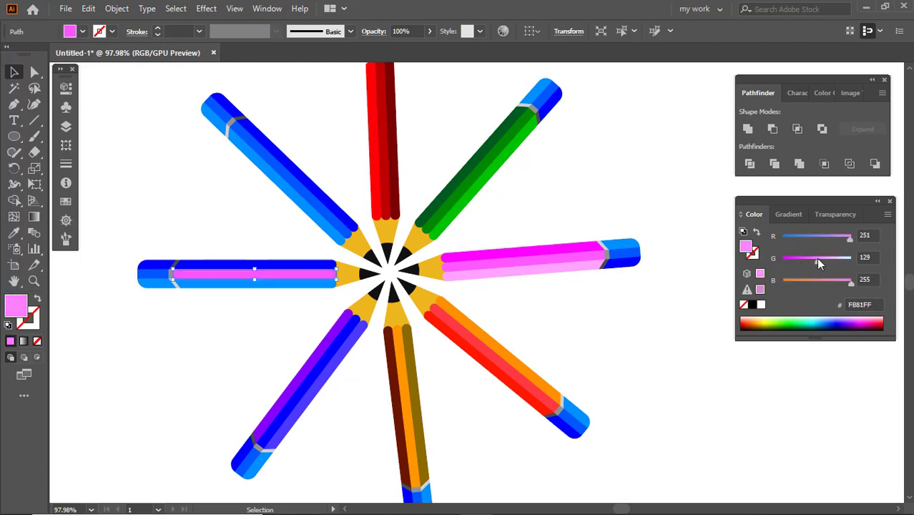
Fill the left-hand pencil's upper stripe with black 000000 and its lower stripe with dark indigo 1D007F.
{"action": "left_click", "coordinate": [248, 263]}
{"action": "left_click", "coordinate": [259, 263]}
{"action": "left_click_drag", "start_coordinate": [852, 284], "coordinate": [782, 285]}
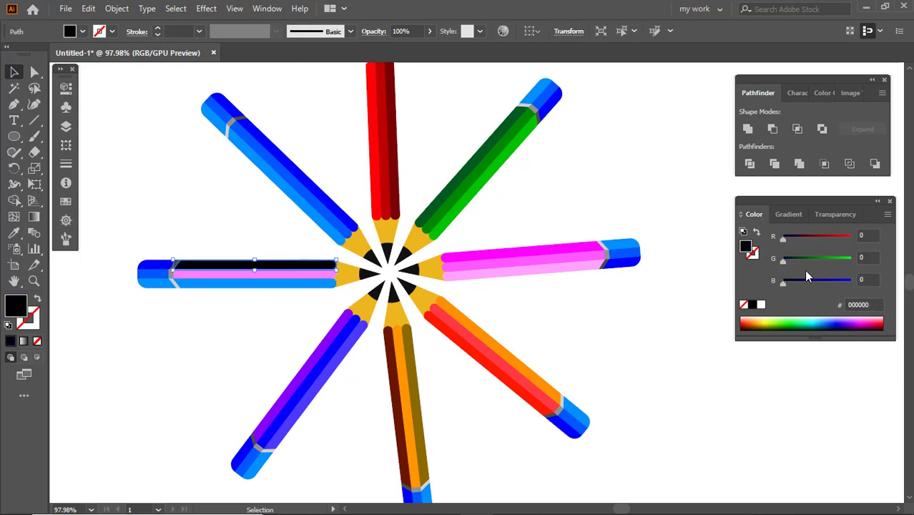
{"action": "left_click", "coordinate": [284, 286]}
{"action": "left_click_drag", "start_coordinate": [822, 259], "coordinate": [791, 237]}
{"action": "left_click_drag", "start_coordinate": [851, 284], "coordinate": [811, 286]}
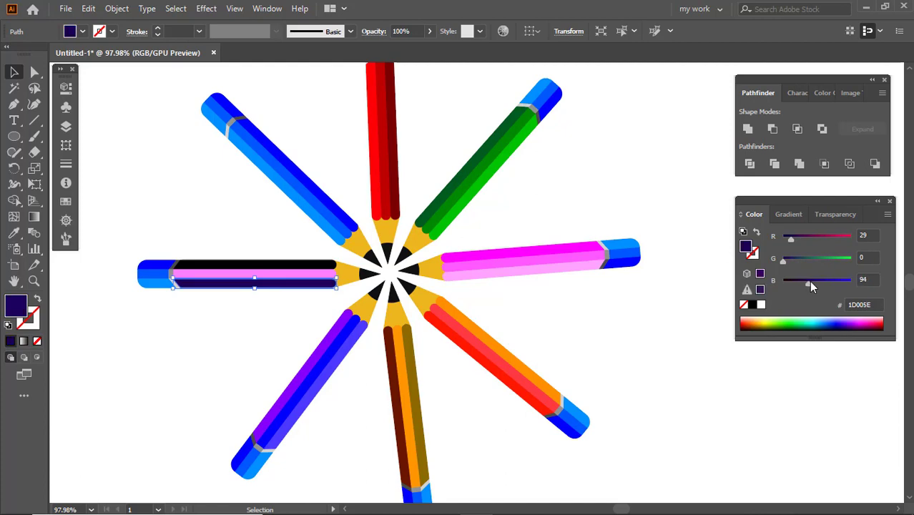
{"action": "left_click", "coordinate": [591, 288]}
{"action": "scroll", "coordinate": [281, 289], "scroll_direction": "down", "scroll_amount": 3}
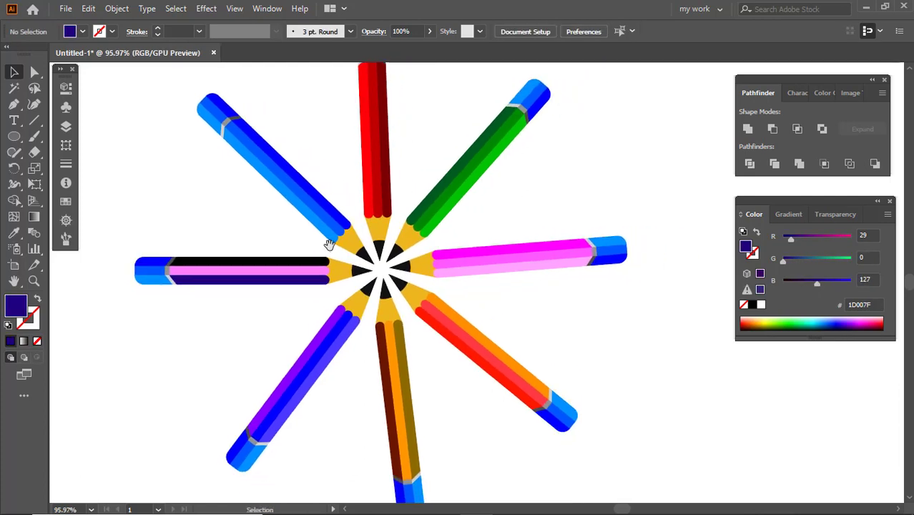